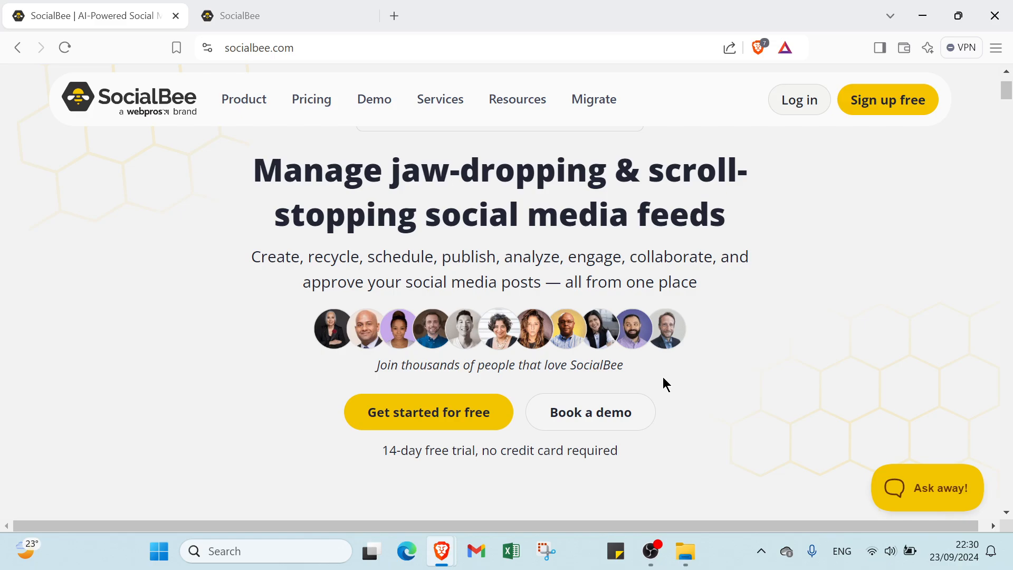
# Look through the SocialBee homepage, covering the headline, supported networks, feature overview and customer testimonials
pyautogui.scroll(-5, 664, 379)
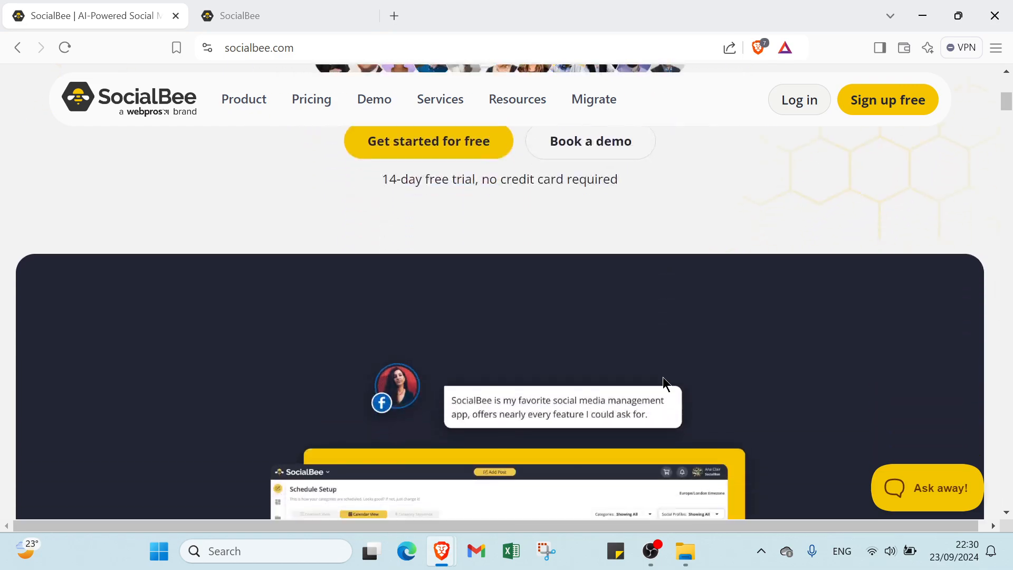
pyautogui.scroll(8, 662, 379)
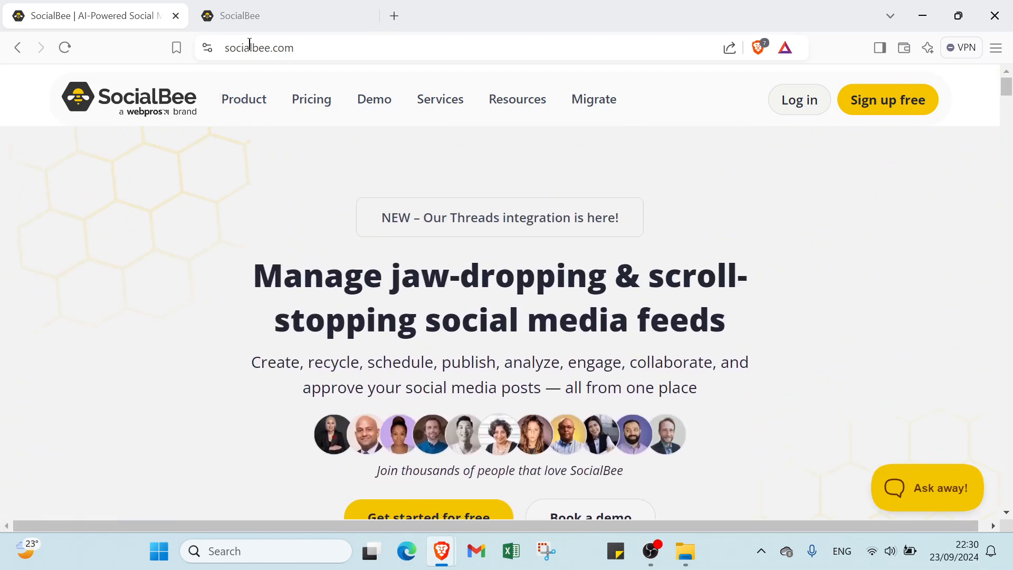
pyautogui.scroll(-7, 290, 219)
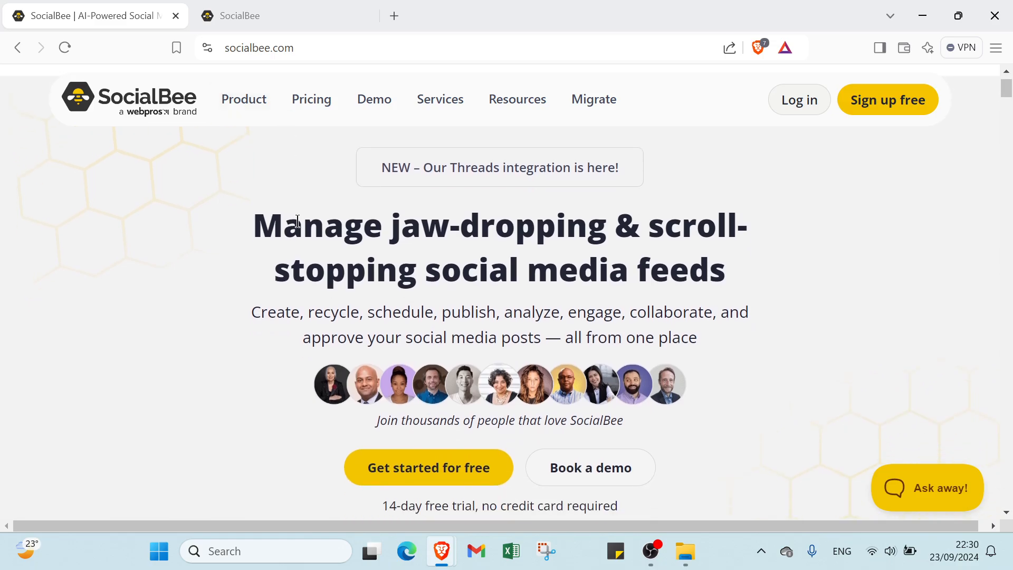
pyautogui.scroll(5, 343, 297)
pyautogui.scroll(2, 340, 293)
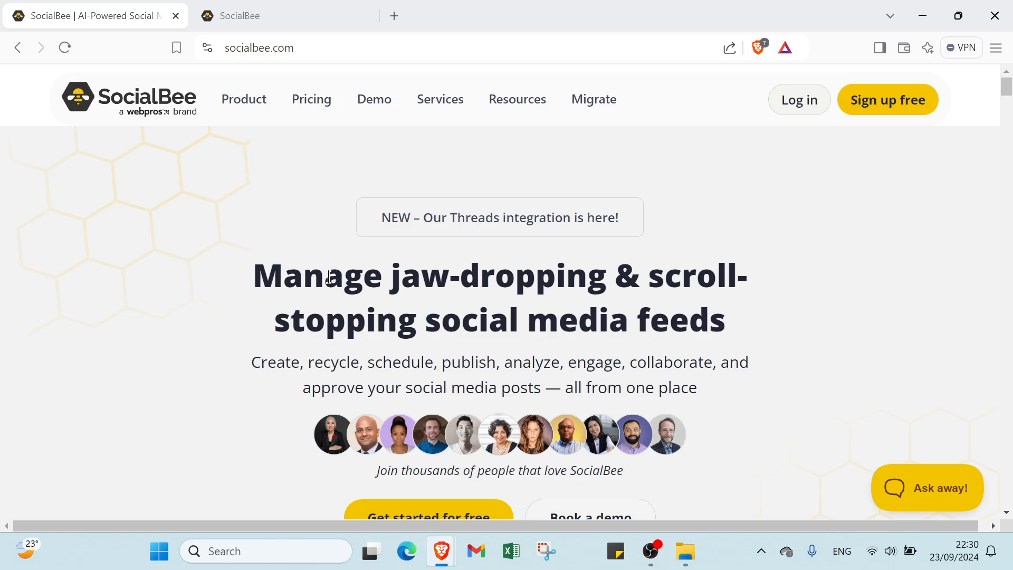
pyautogui.scroll(-2, 329, 274)
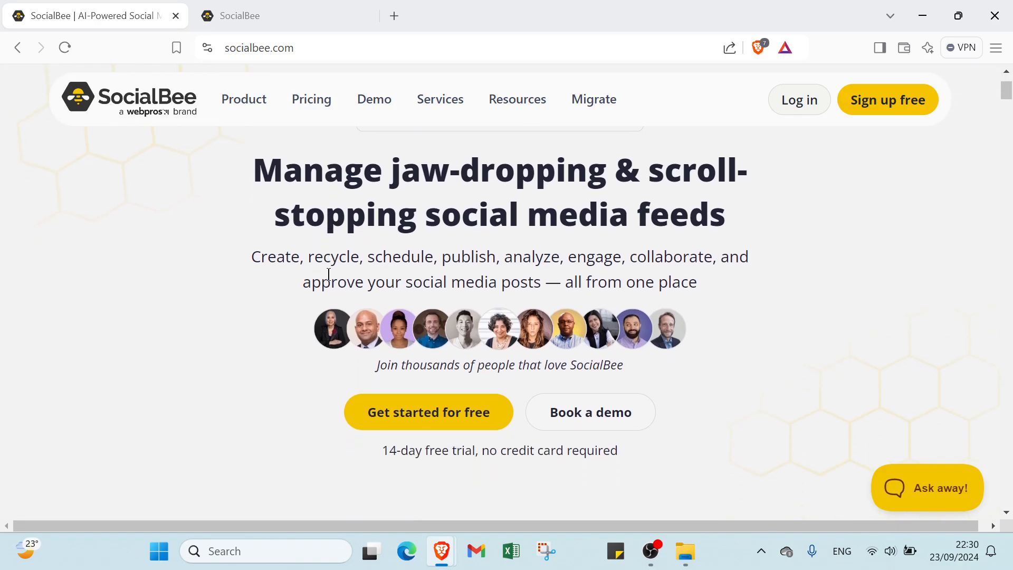
pyautogui.scroll(-6, 328, 273)
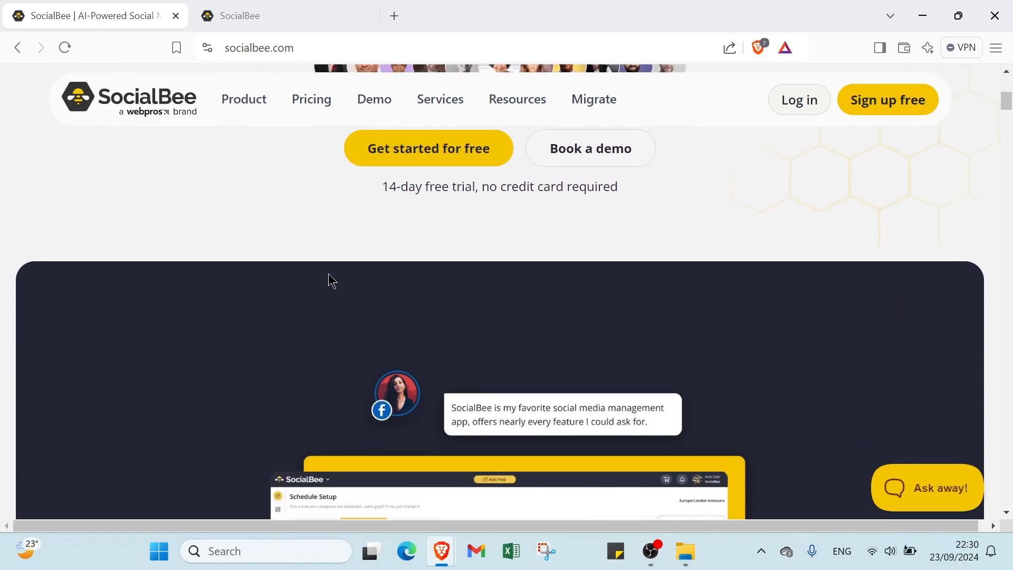
pyautogui.scroll(-8, 329, 274)
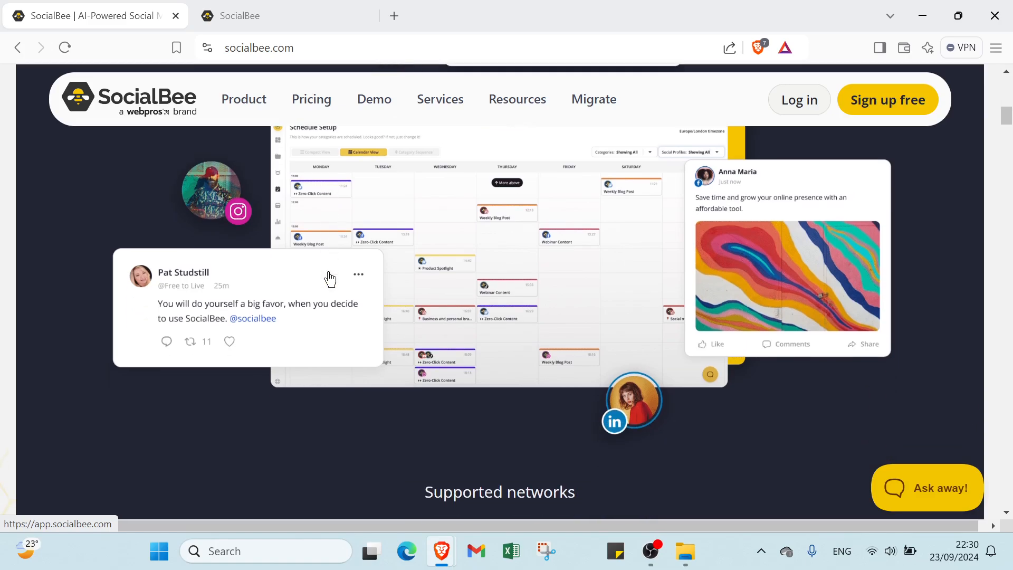
pyautogui.scroll(-11, 329, 273)
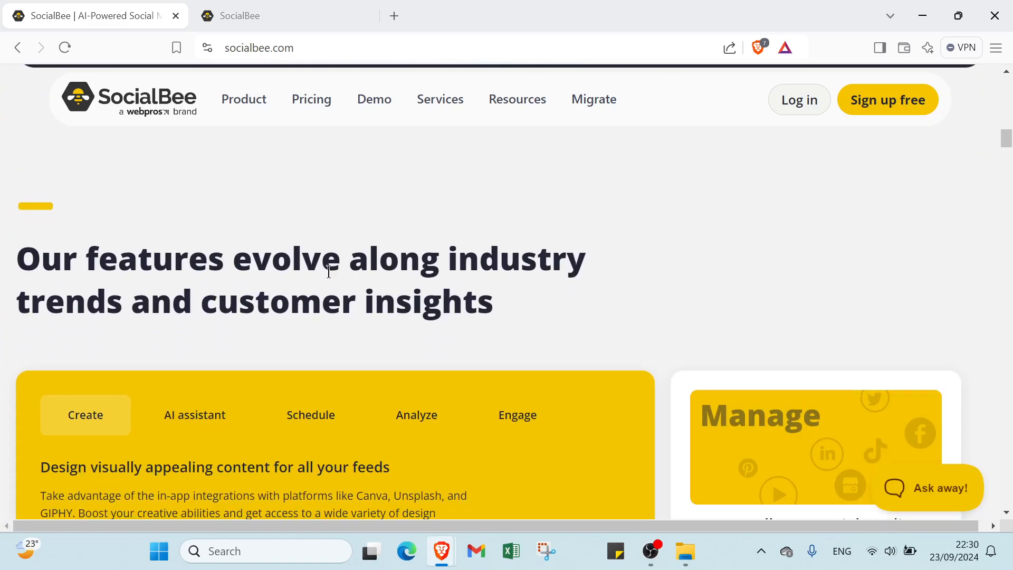
pyautogui.scroll(-8, 329, 272)
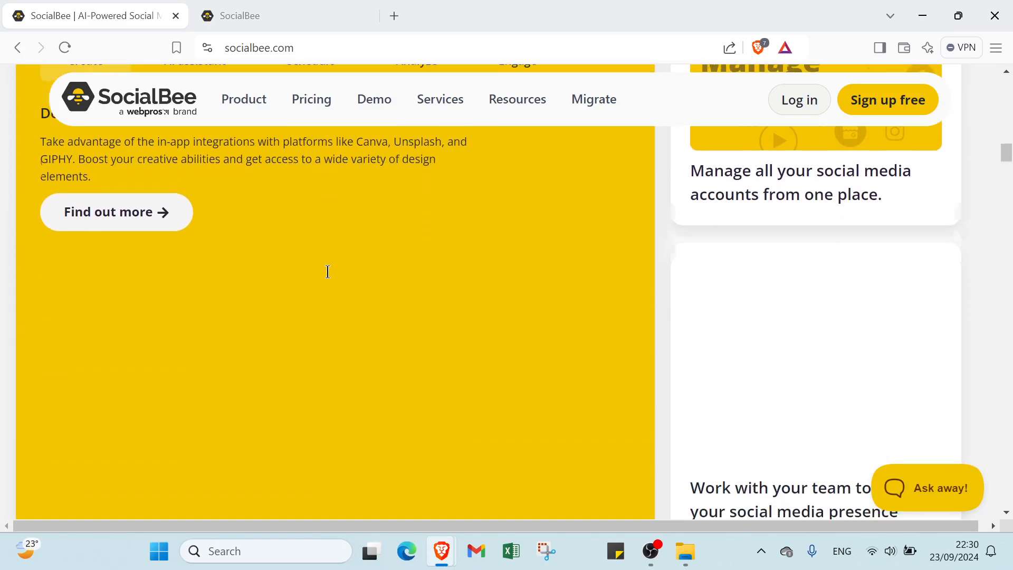
pyautogui.scroll(-5, 328, 271)
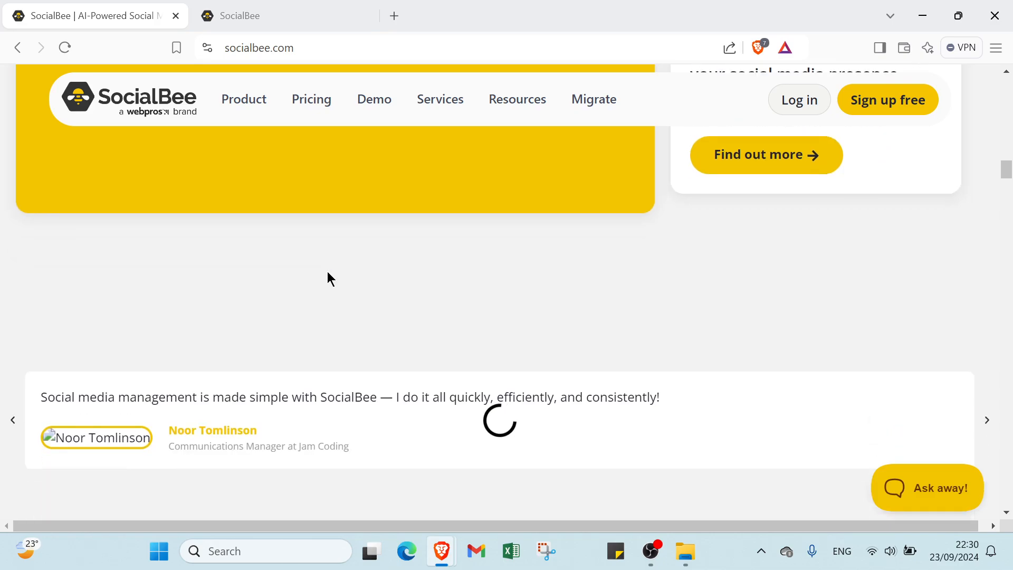
pyautogui.scroll(-3, 327, 271)
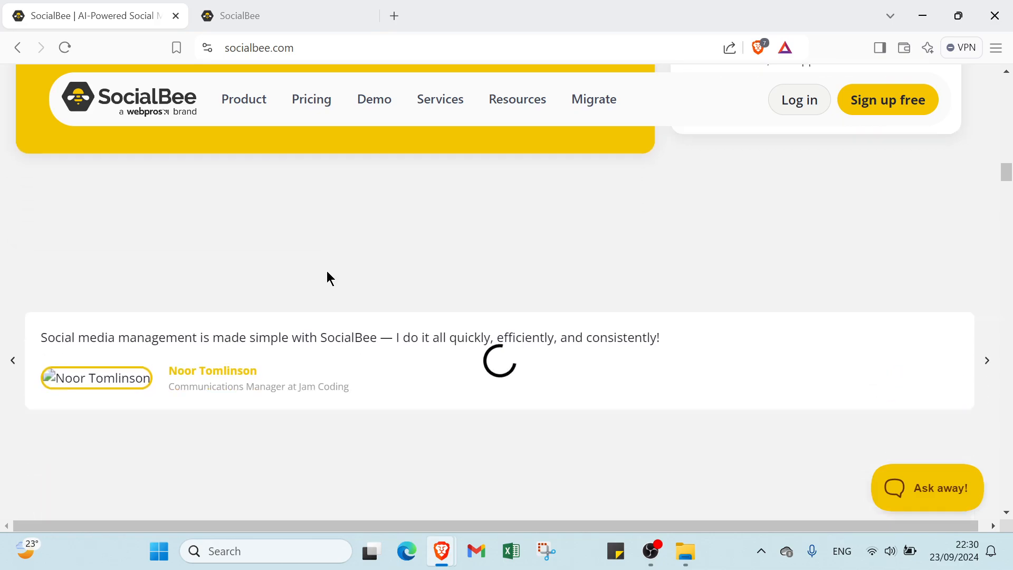
pyautogui.scroll(-2, 327, 272)
pyautogui.scroll(10, 328, 271)
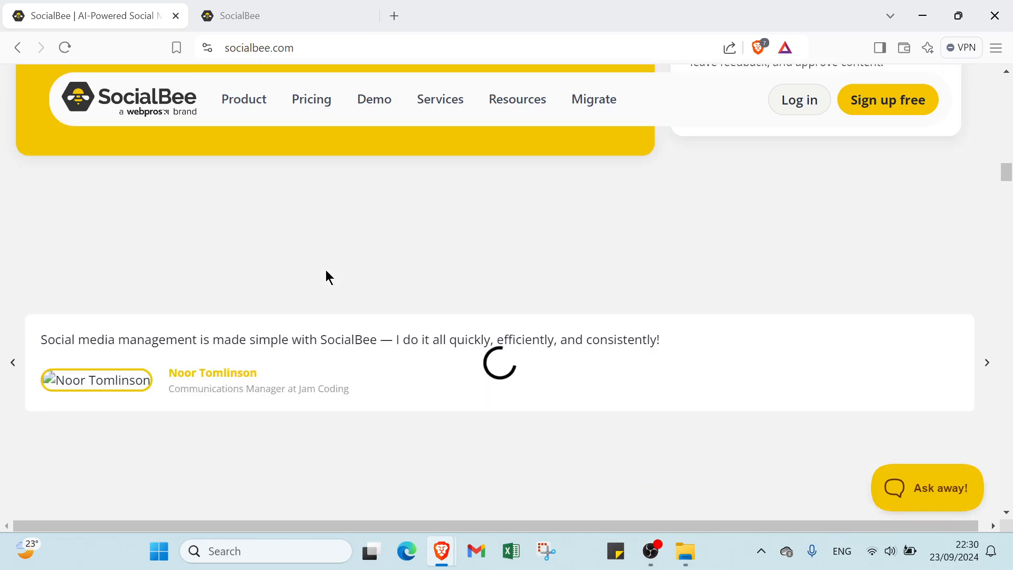
pyautogui.scroll(18, 325, 270)
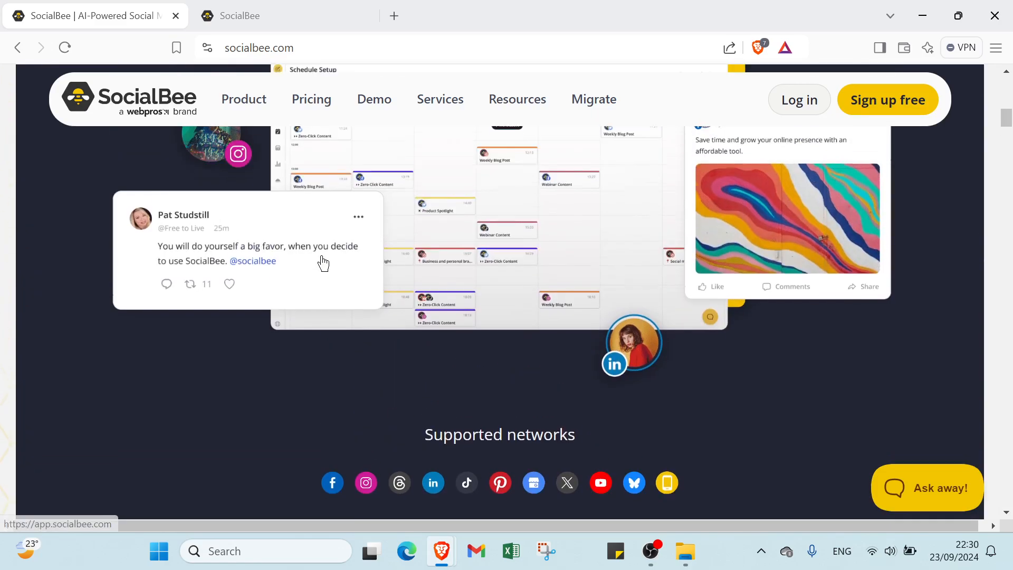
pyautogui.scroll(8, 327, 244)
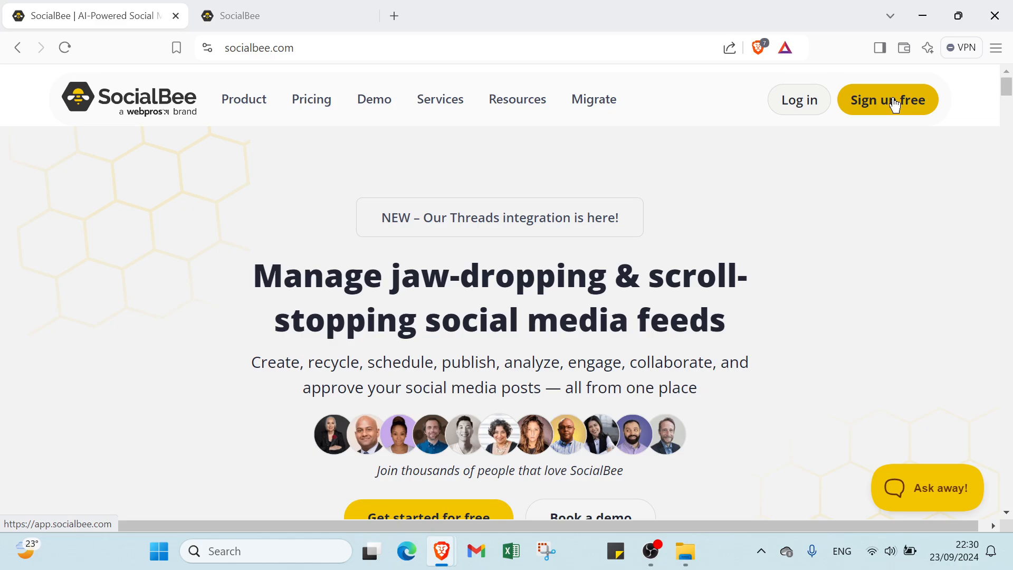
# Switch to the SocialBee app dashboard and examine the connected social accounts and the networks available to connect
pyautogui.click(226, 11)
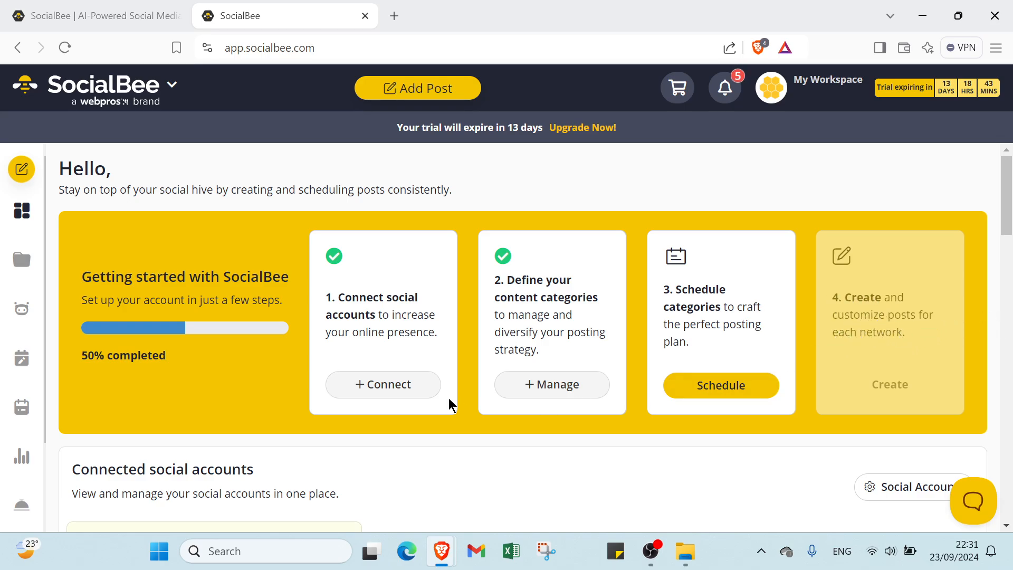
pyautogui.scroll(-5, 401, 387)
pyautogui.scroll(3, 322, 356)
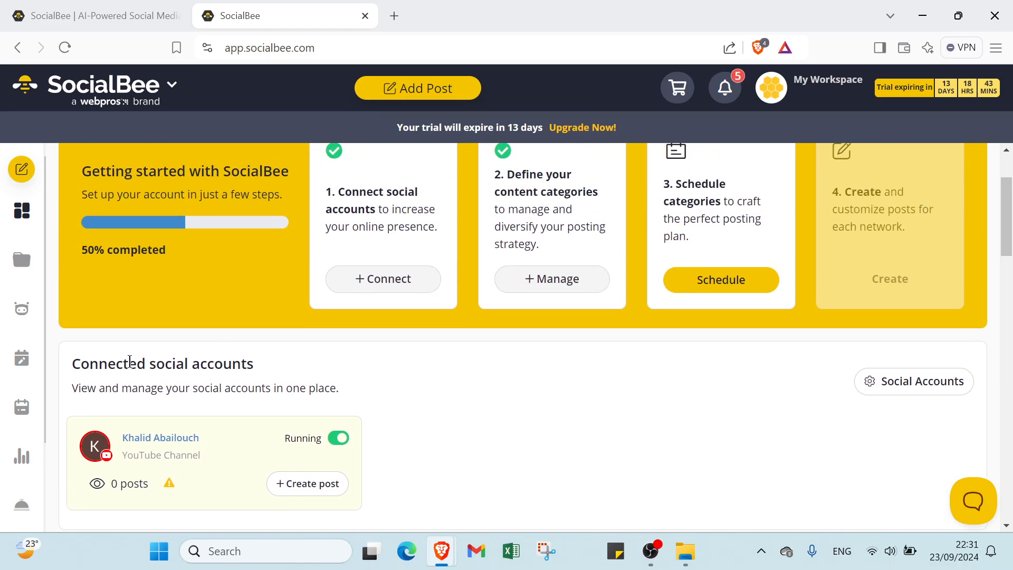
pyautogui.scroll(-8, 228, 357)
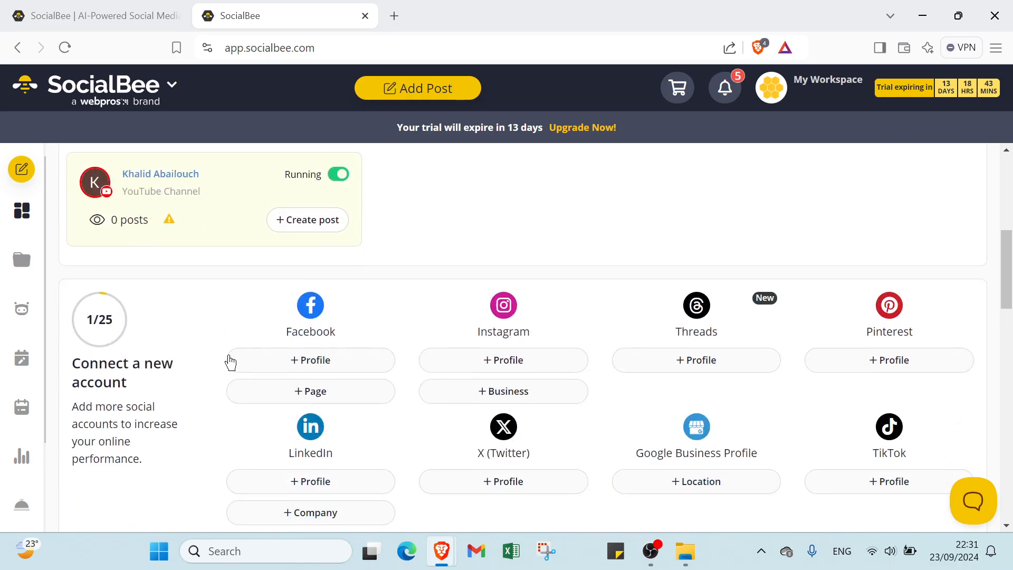
pyautogui.scroll(-4, 317, 318)
pyautogui.scroll(6, 315, 319)
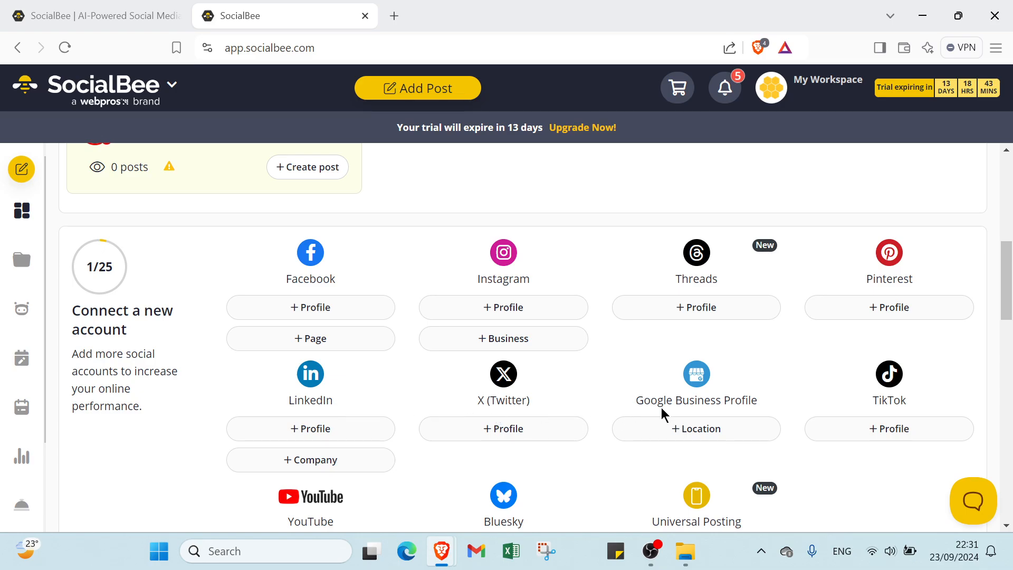
pyautogui.scroll(-4, 792, 407)
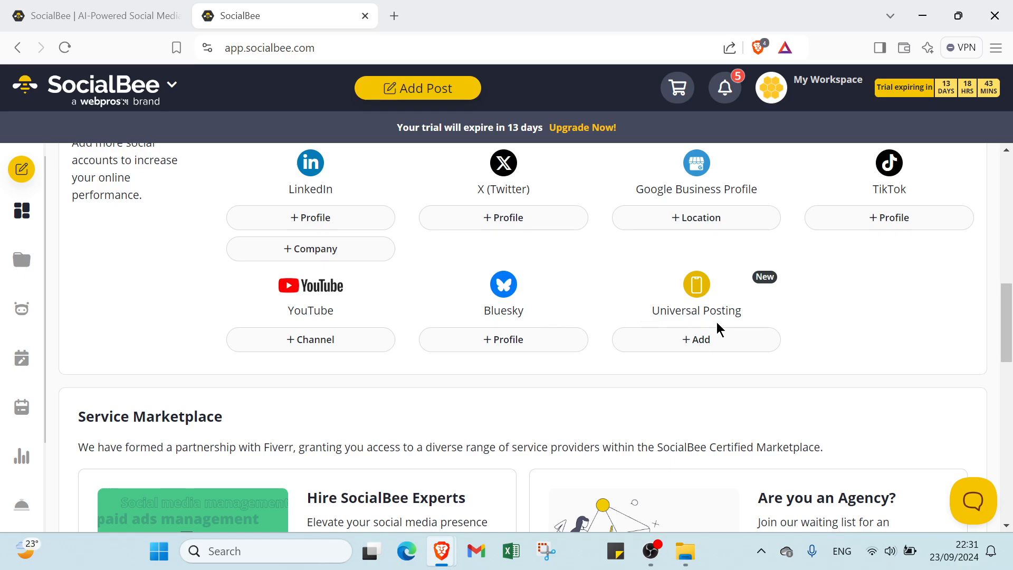
# Examine the dashboard's Service Marketplace, SocialBee University and Help & Resources sections
pyautogui.scroll(-2, 643, 334)
pyautogui.scroll(-1, 642, 332)
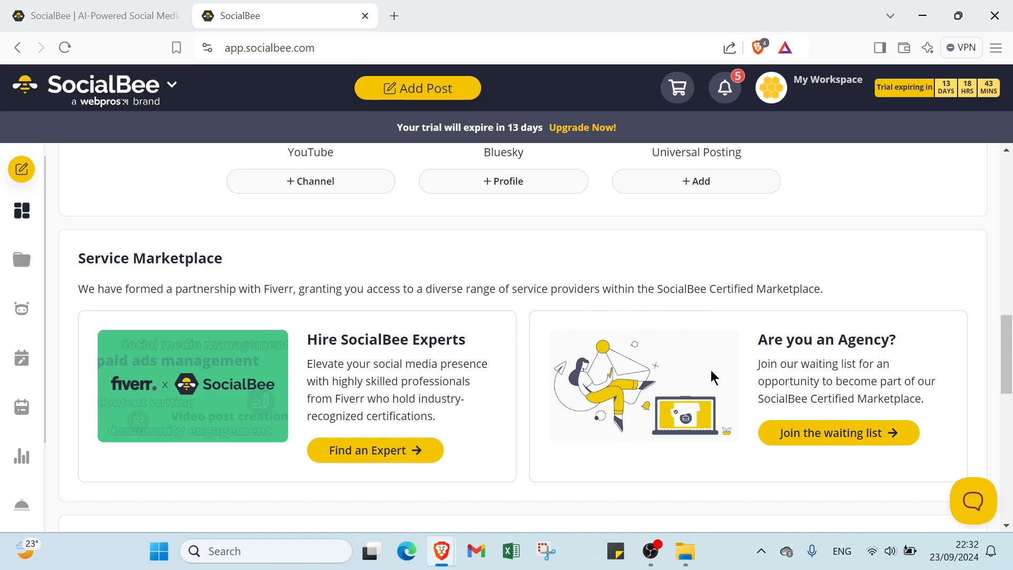
pyautogui.scroll(-5, 653, 349)
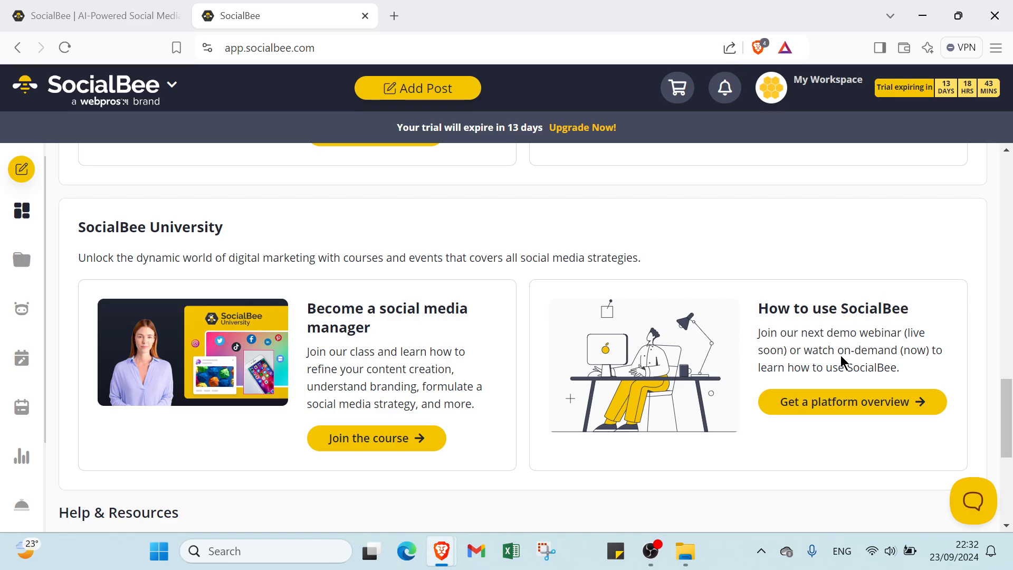
pyautogui.scroll(-4, 568, 395)
pyautogui.scroll(-2, 568, 395)
pyautogui.scroll(10, 181, 204)
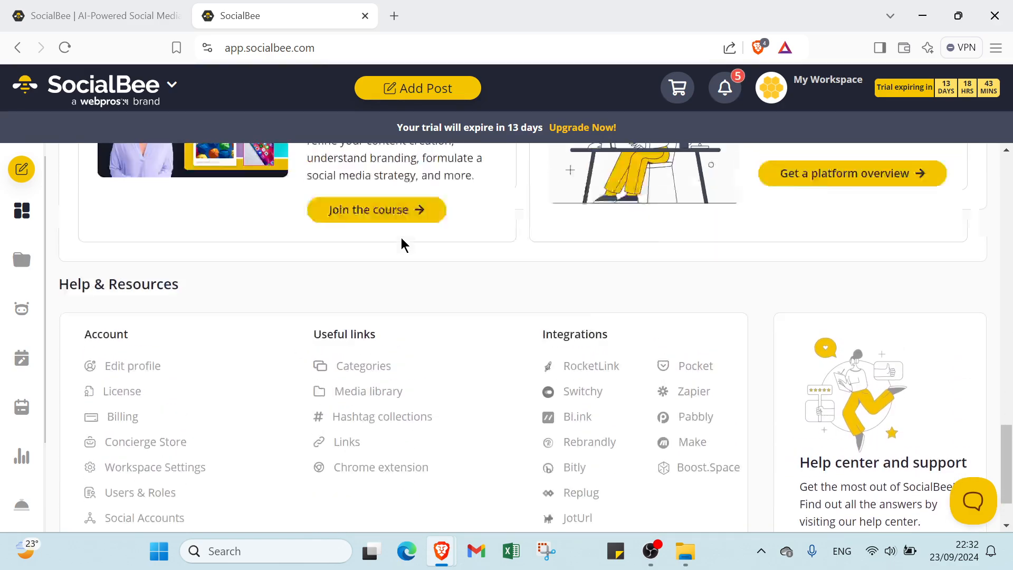
pyautogui.scroll(15, 400, 237)
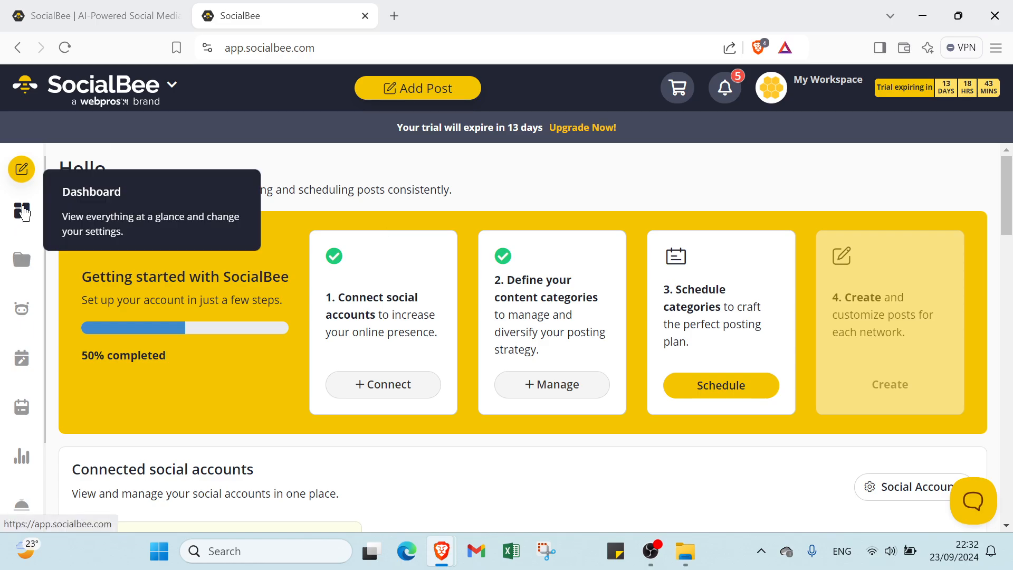
# Open the content categories page and look over the available content tools, from Hashtag Collection to Content Approval
pyautogui.click(24, 262)
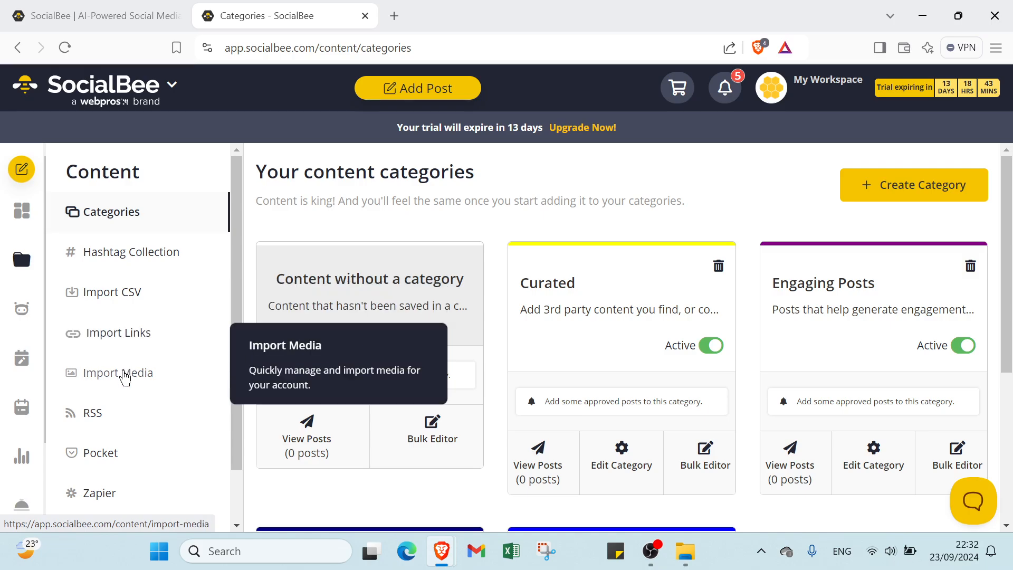
pyautogui.scroll(-1, 107, 419)
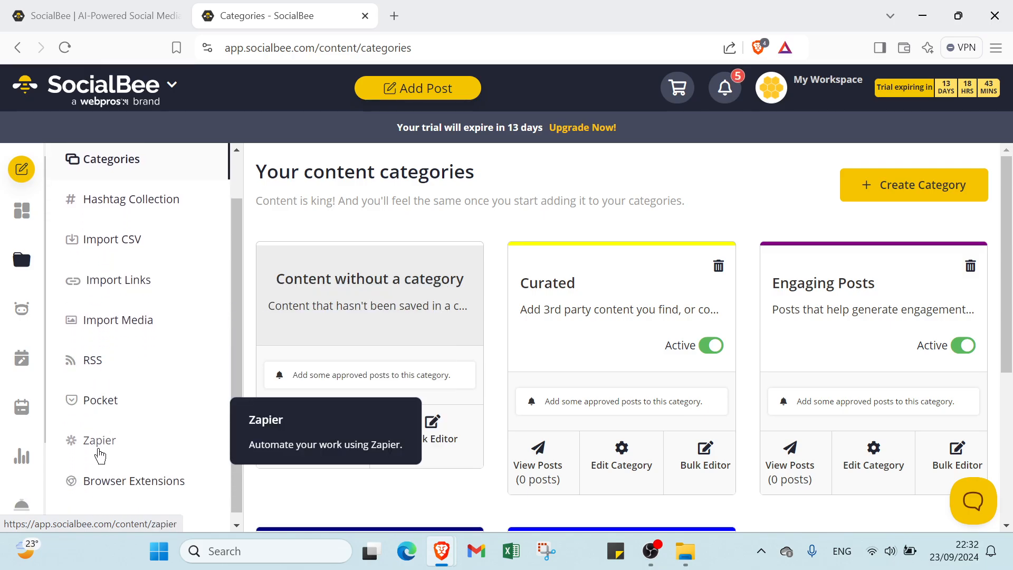
pyautogui.scroll(-1, 101, 455)
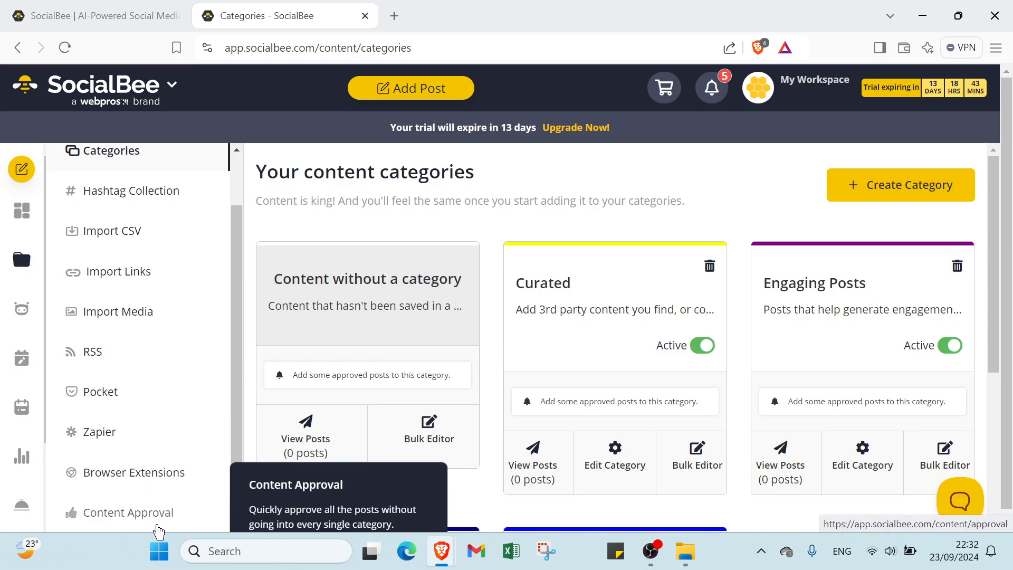
pyautogui.scroll(2, 168, 443)
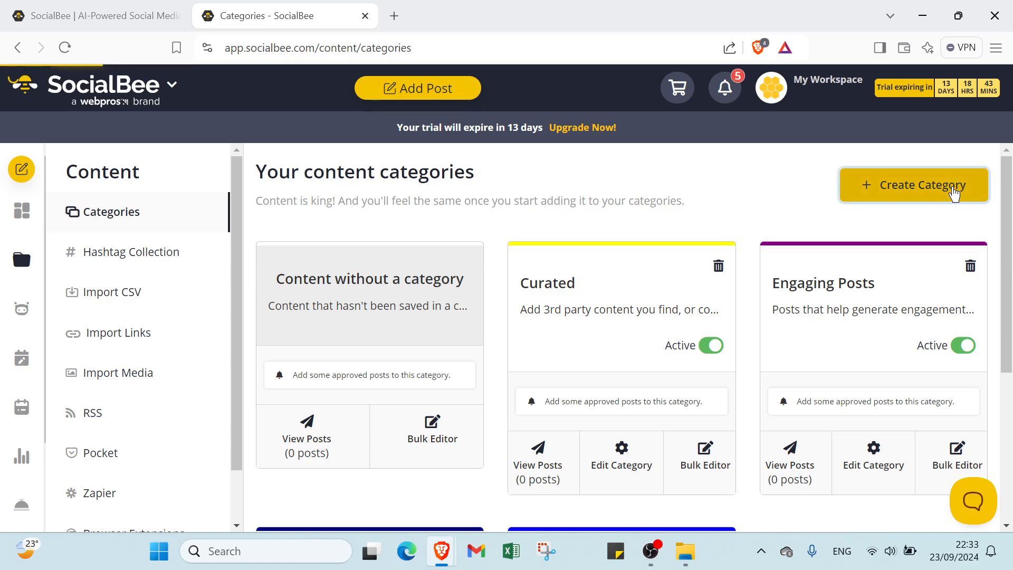
# Review the setup, default settings and URL settings for a new content category, and close the form without creating it
pyautogui.click(948, 194)
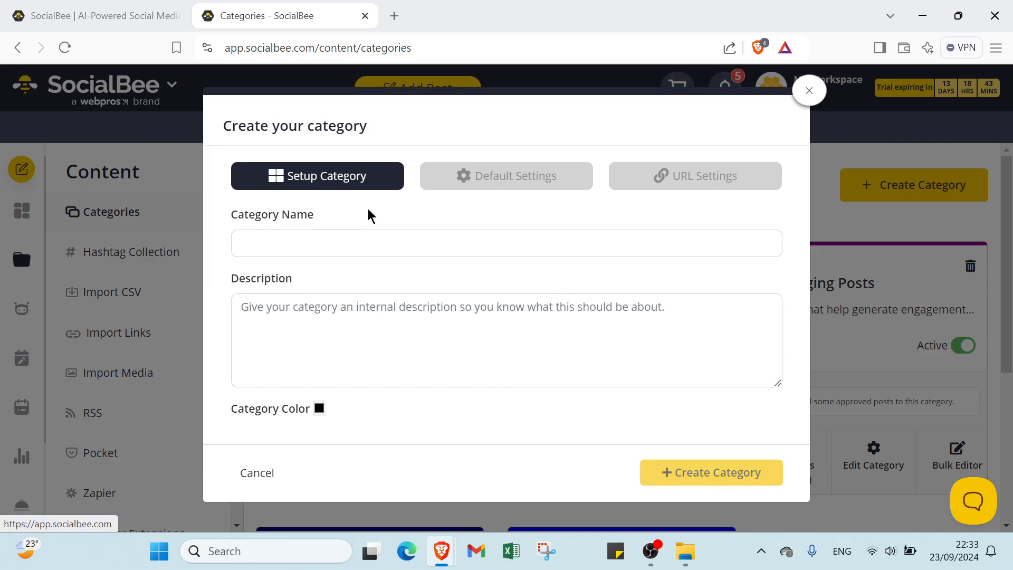
pyautogui.click(445, 186)
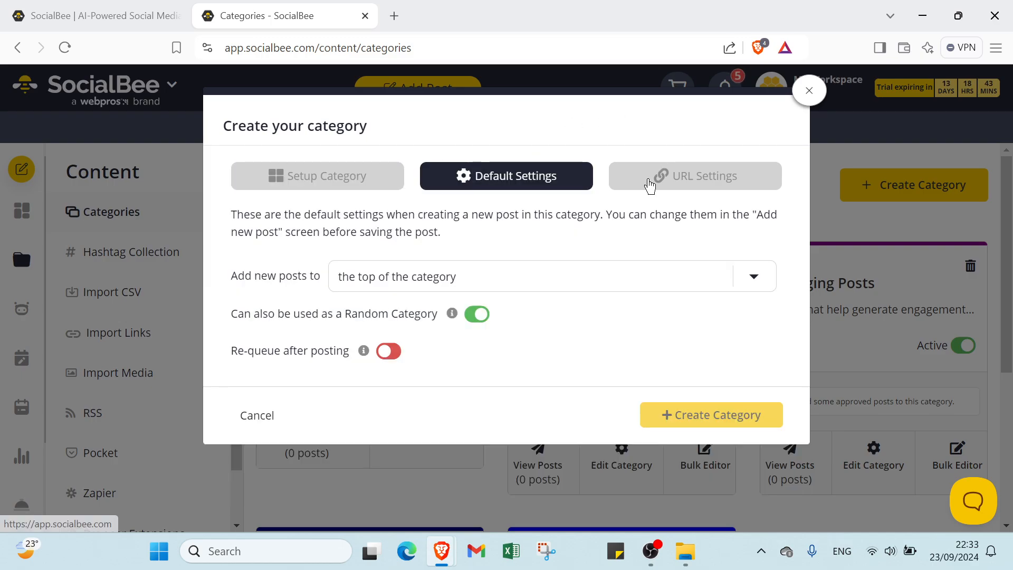
pyautogui.click(649, 184)
pyautogui.click(344, 187)
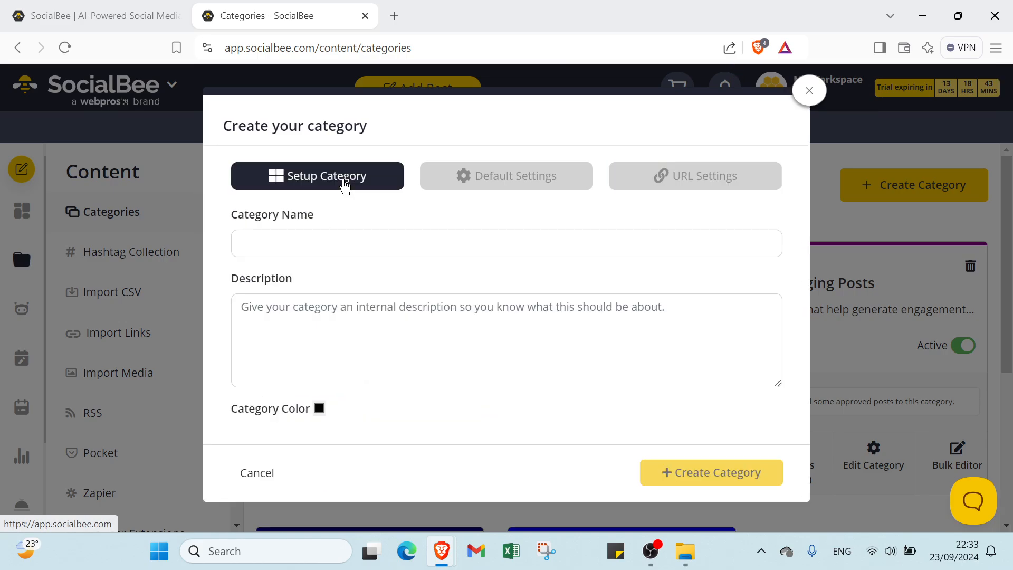
pyautogui.click(317, 234)
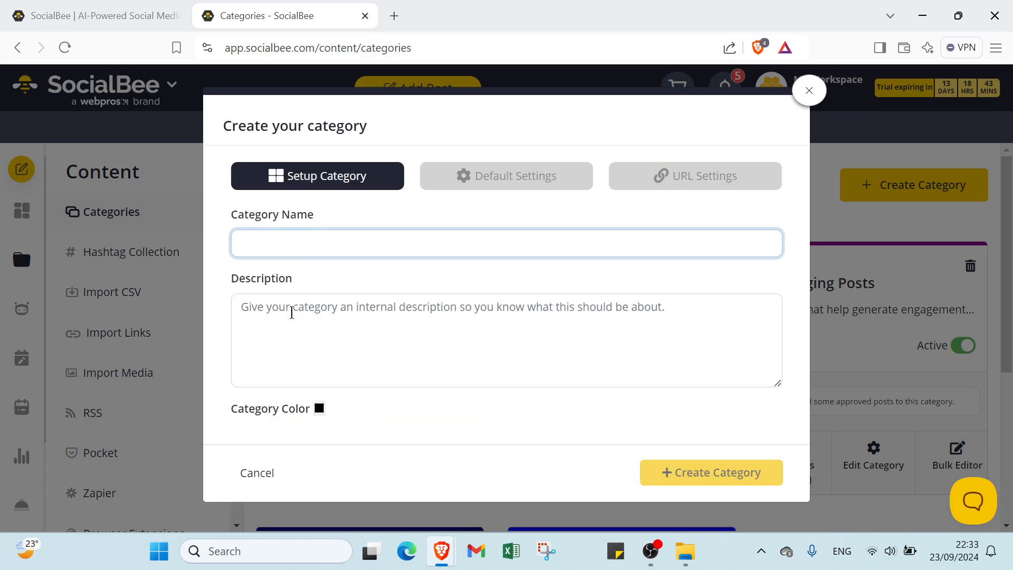
pyautogui.click(291, 313)
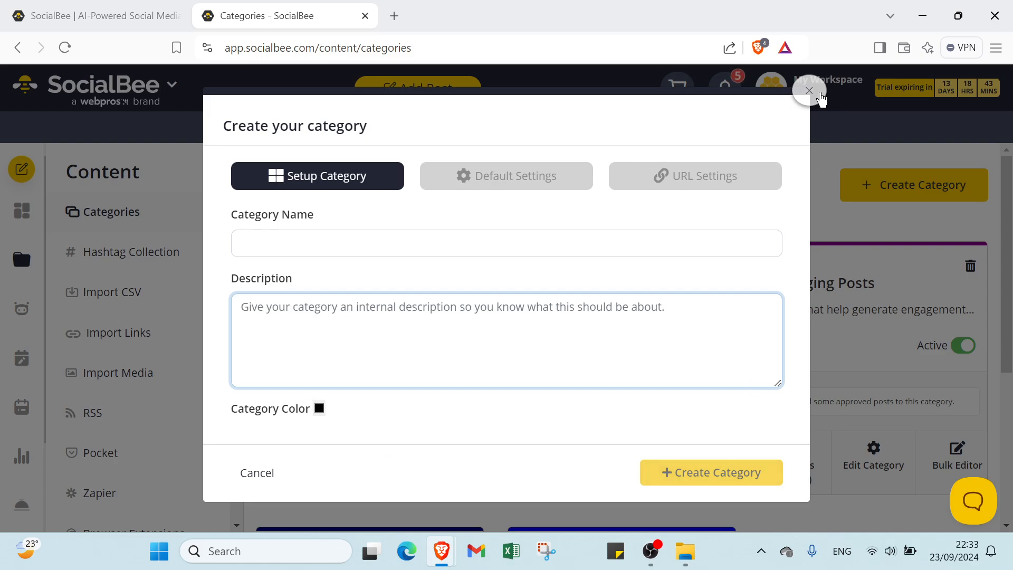
pyautogui.click(809, 90)
# Open the Hashtag Collection page, review the form for defining a new collection, and close it without creating one
pyautogui.scroll(-1, 380, 292)
pyautogui.scroll(1, 380, 291)
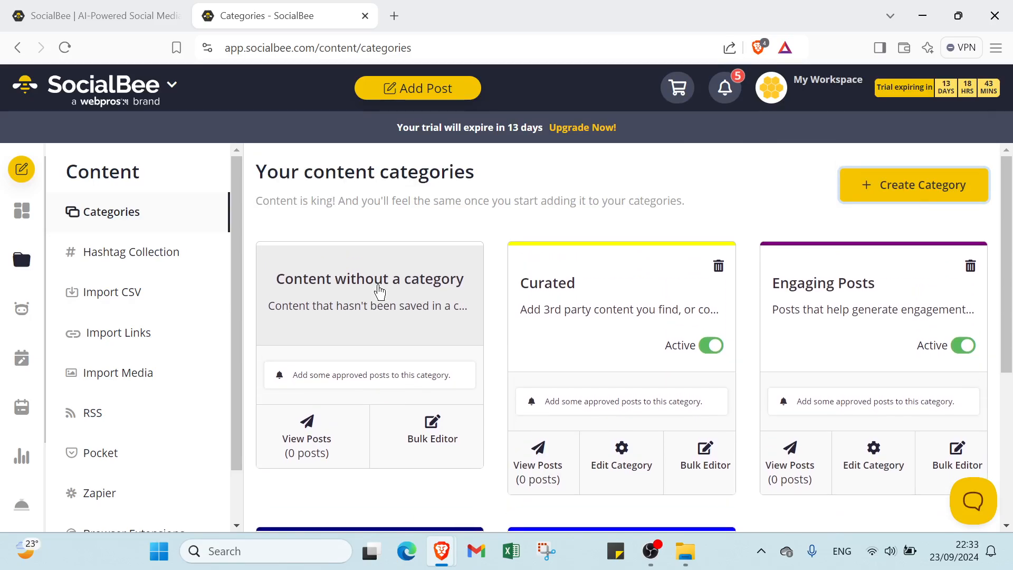
pyautogui.scroll(-1, 430, 315)
pyautogui.scroll(5, 425, 317)
pyautogui.click(158, 249)
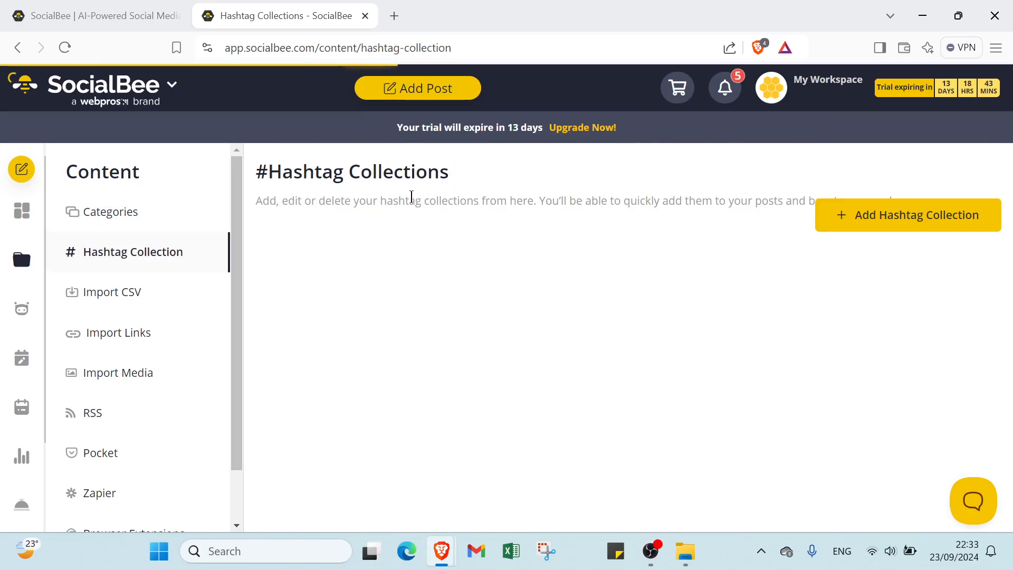
pyautogui.click(870, 217)
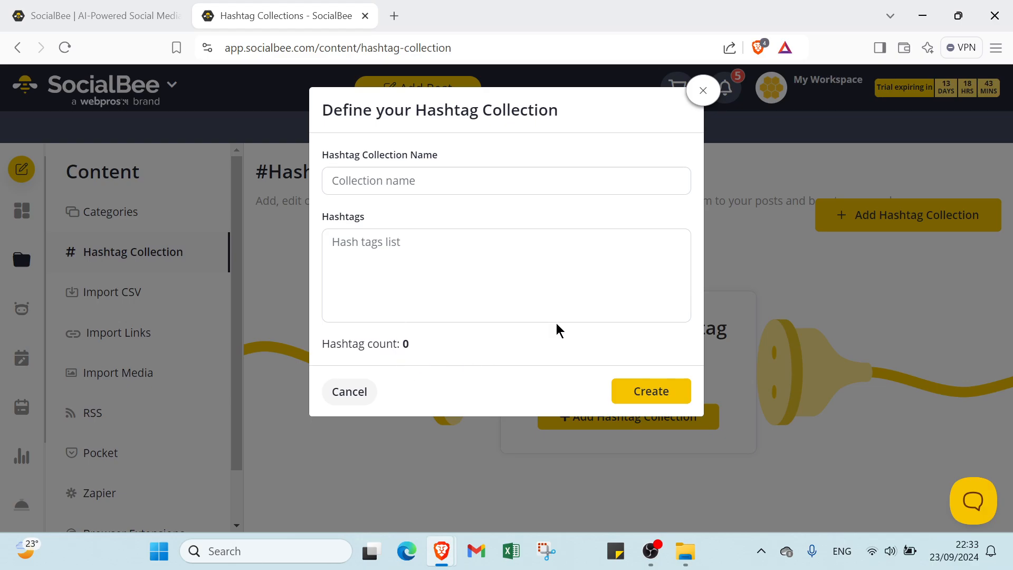
pyautogui.click(702, 90)
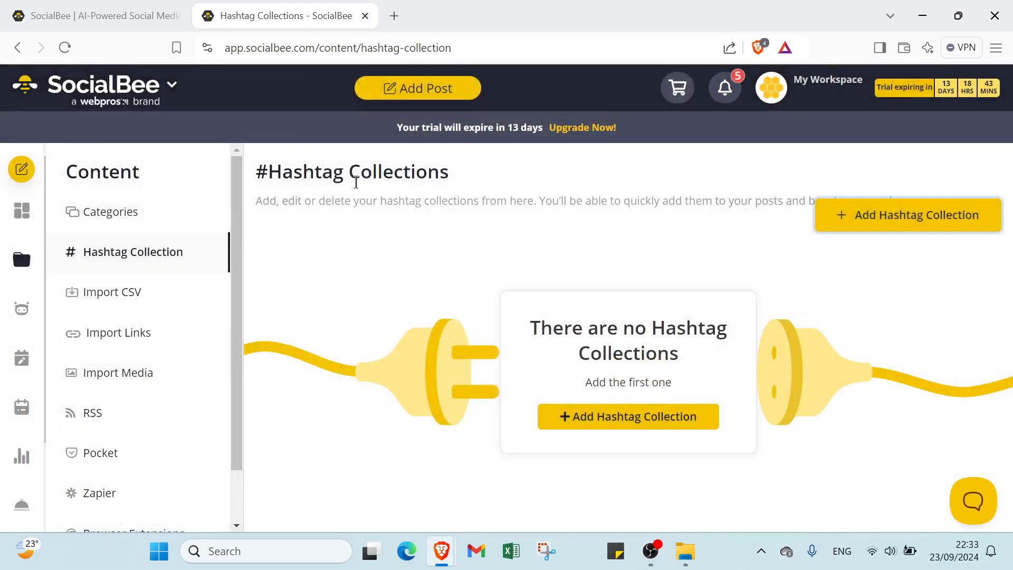
# Look over the bulk post import options on the Import CSV and Import Links pages
pyautogui.click(76, 299)
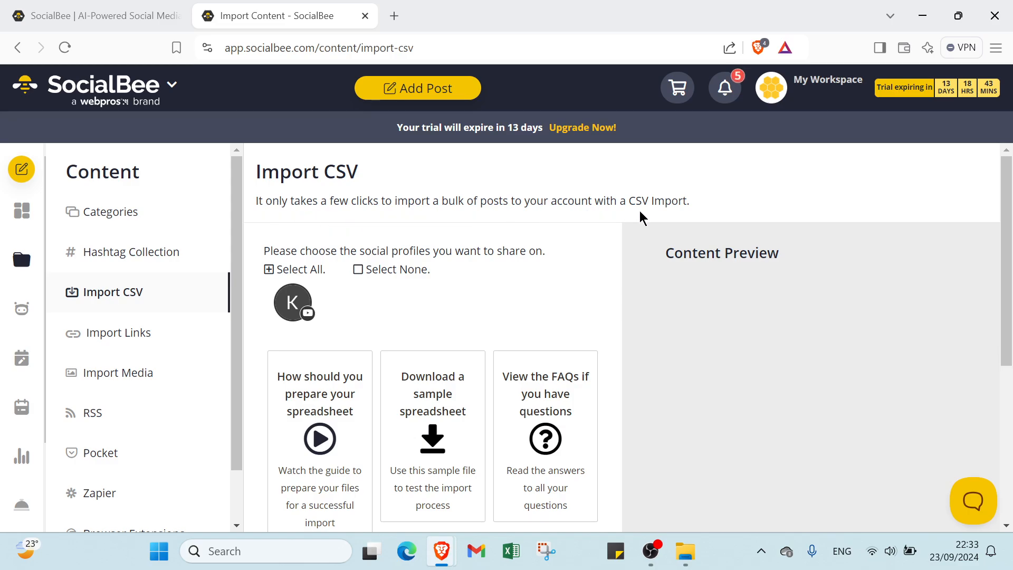
pyautogui.click(159, 346)
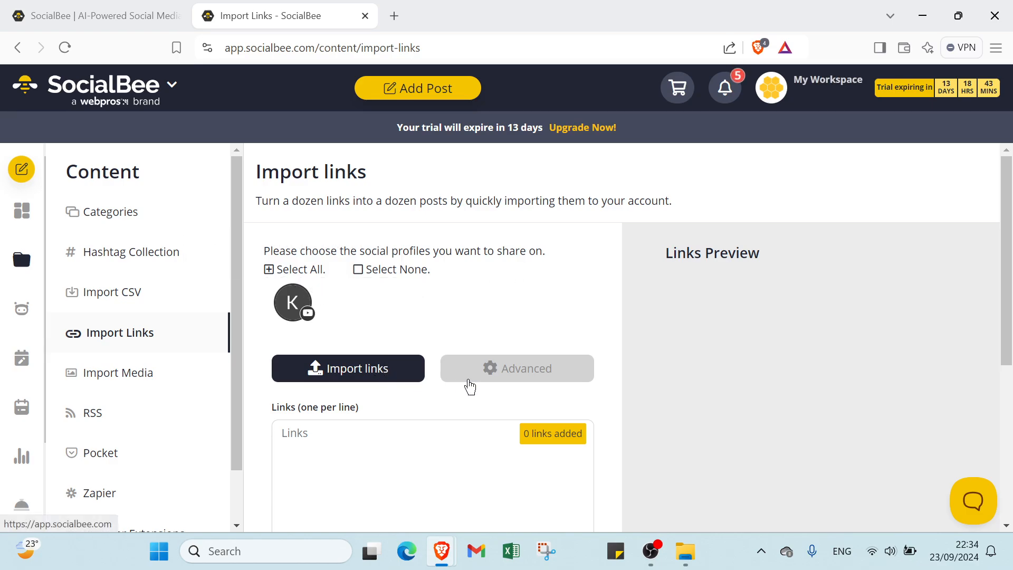
pyautogui.scroll(-2, 378, 426)
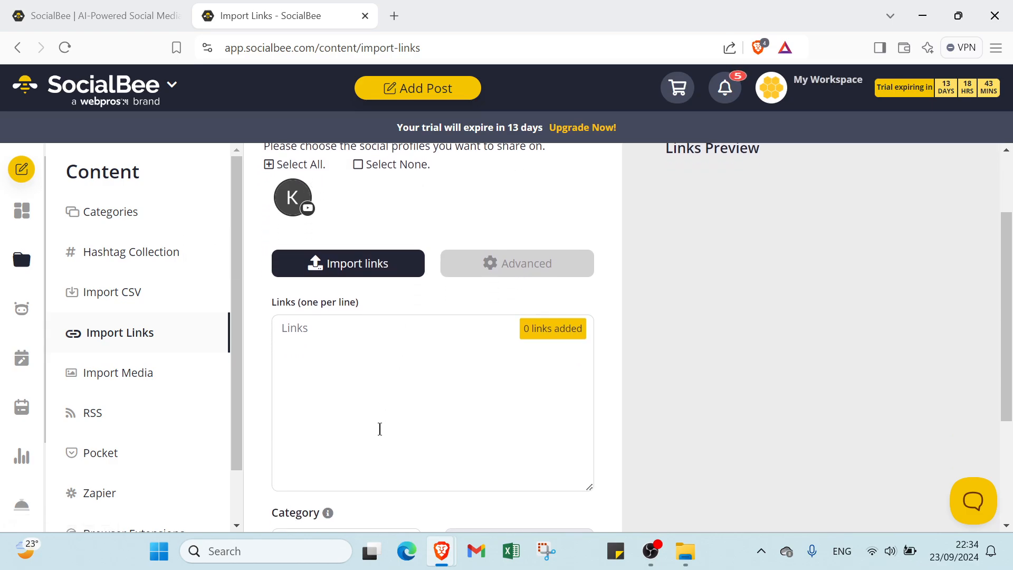
pyautogui.scroll(2, 575, 276)
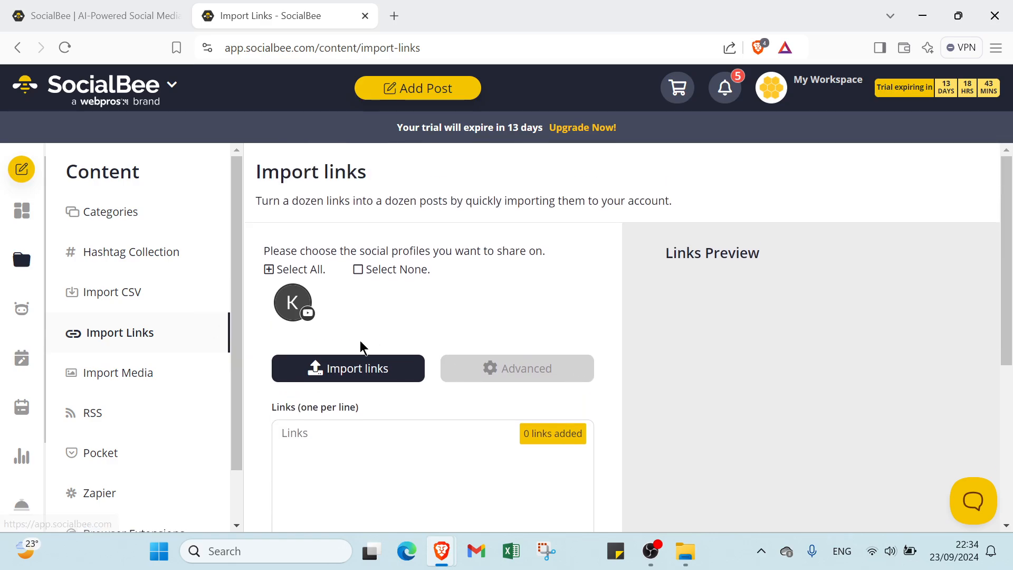
# Open the Import Media page and examine its upload, category and append text options for images and videos
pyautogui.click(121, 375)
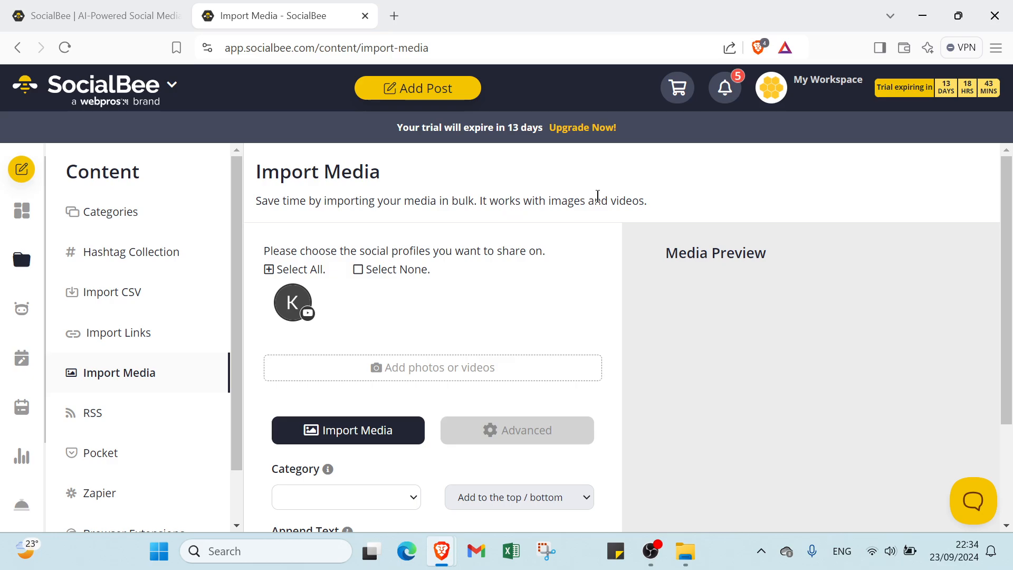
pyautogui.scroll(-1, 480, 323)
pyautogui.scroll(-2, 480, 323)
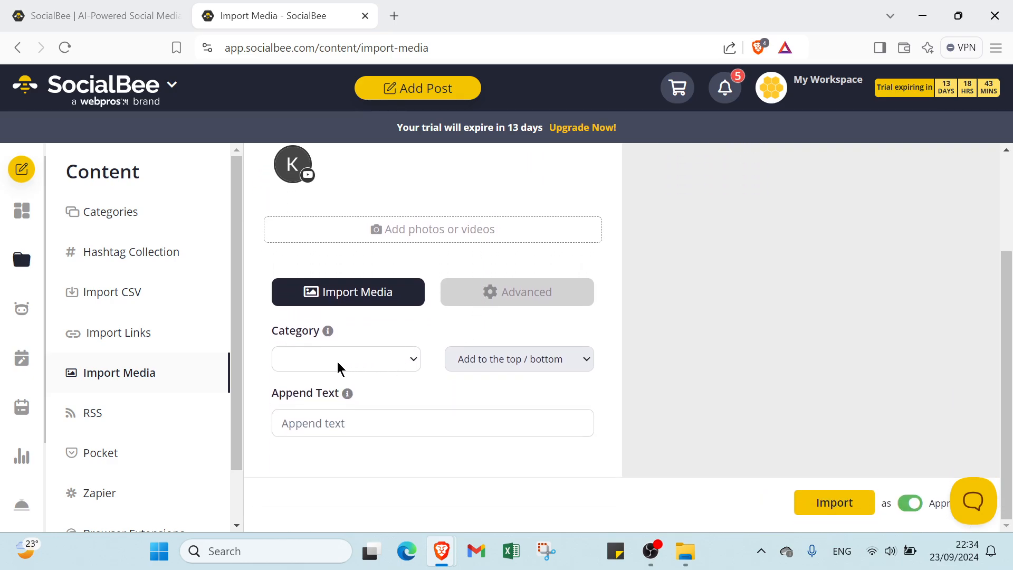
pyautogui.scroll(3, 340, 367)
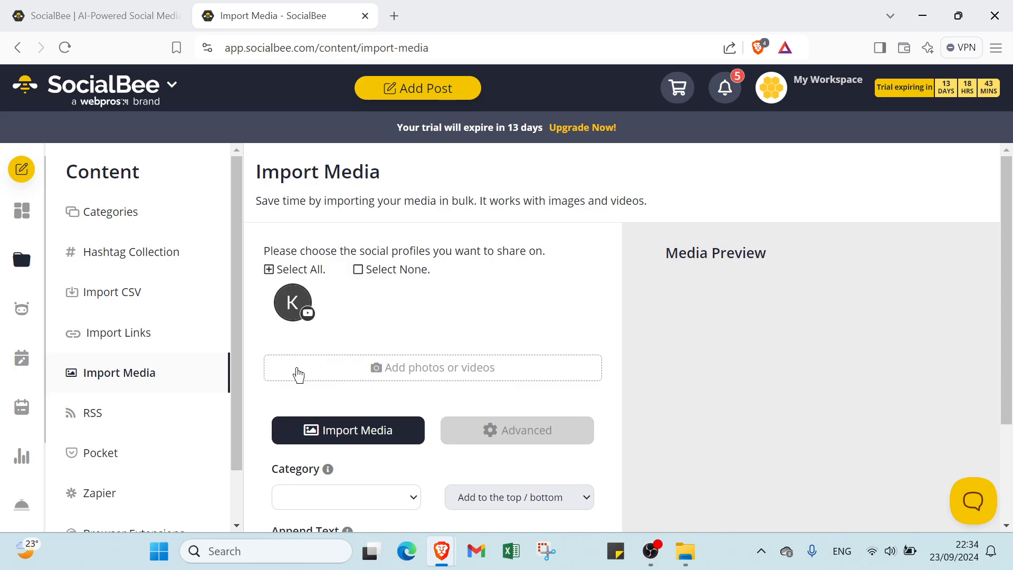
# Open the RSS feeds page, review the settings for a new feed, and close the RSS editor without saving
pyautogui.click(168, 411)
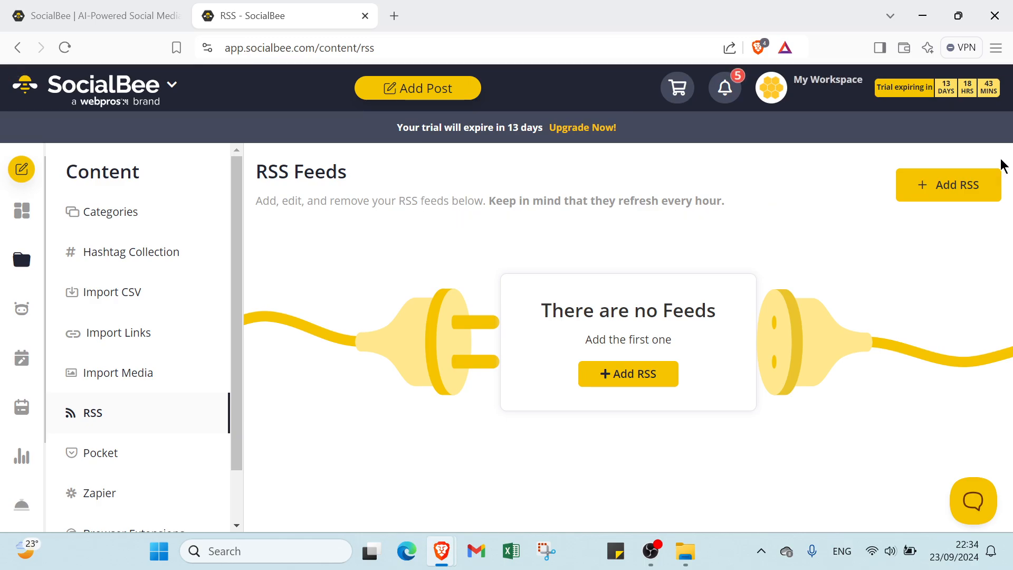
pyautogui.click(628, 376)
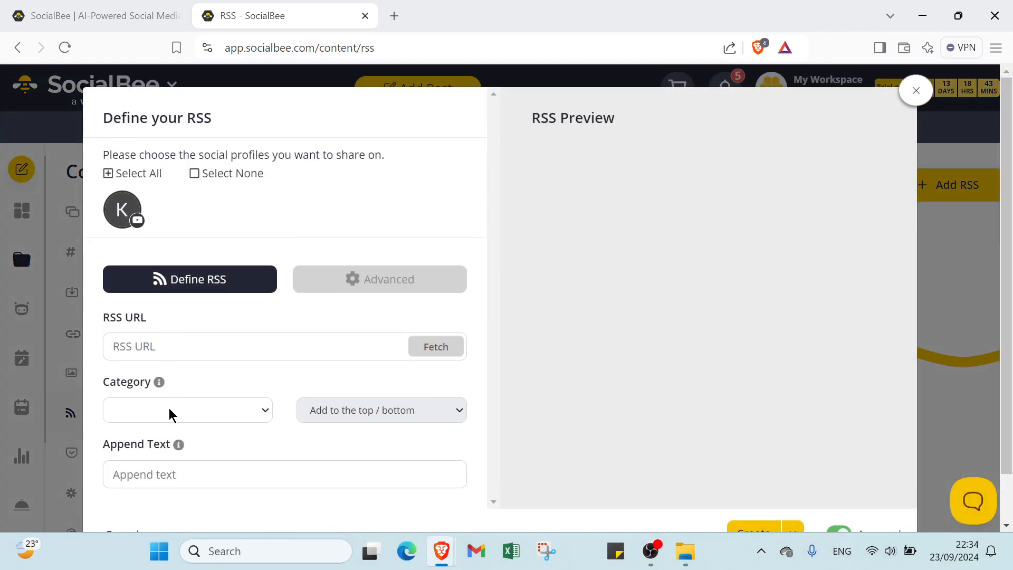
pyautogui.scroll(-2, 169, 407)
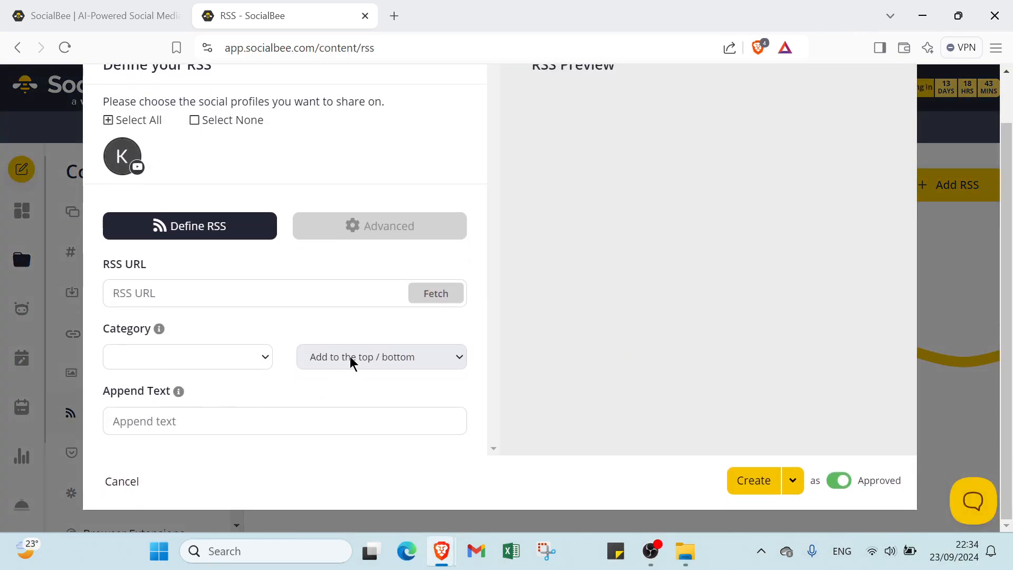
pyautogui.click(306, 418)
pyautogui.scroll(2, 797, 275)
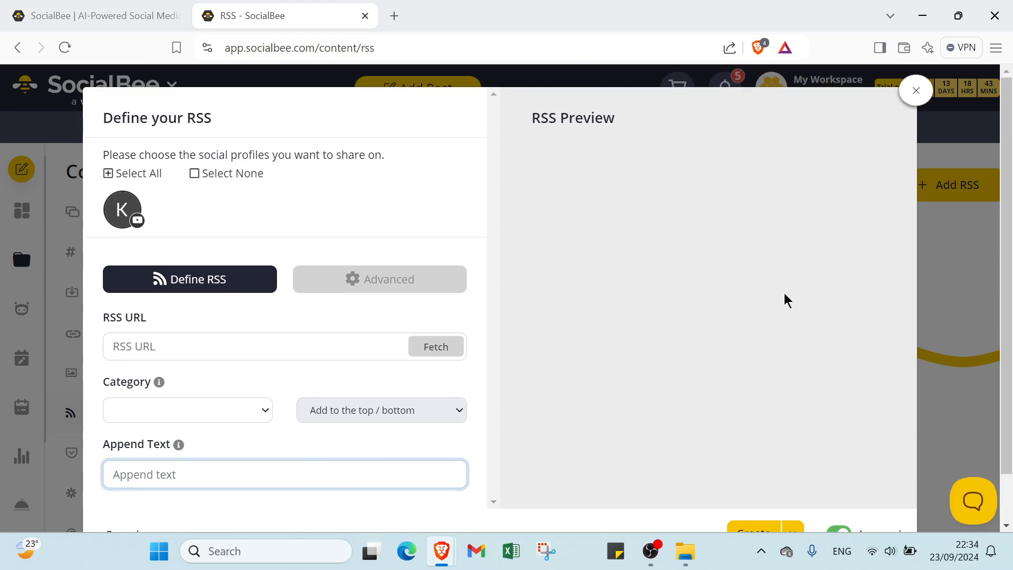
pyautogui.click(915, 91)
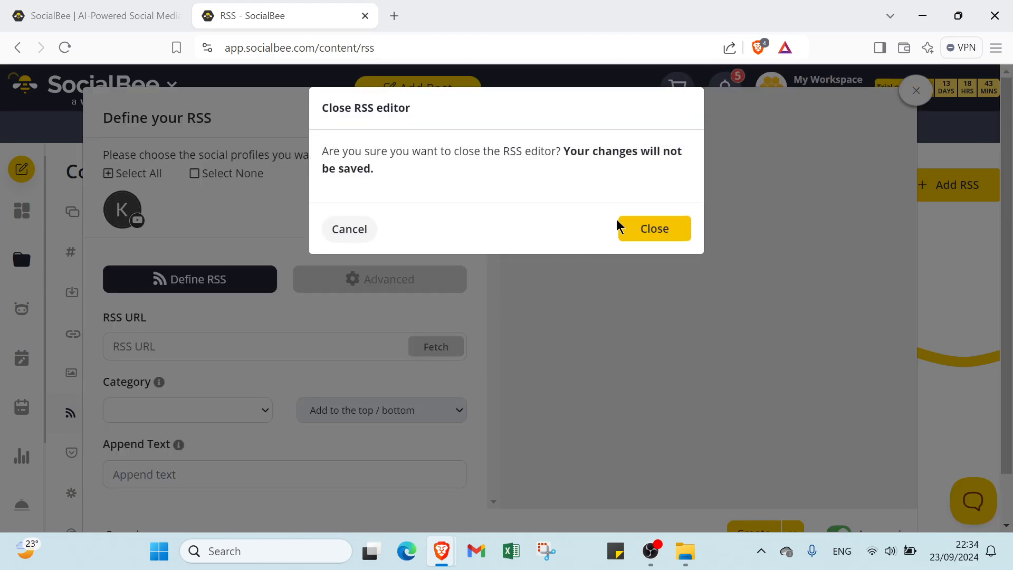
pyautogui.click(654, 229)
# Open the Pocket page, review the tag and category settings for a new Pocket, and close the editor without saving
pyautogui.scroll(-1, 185, 390)
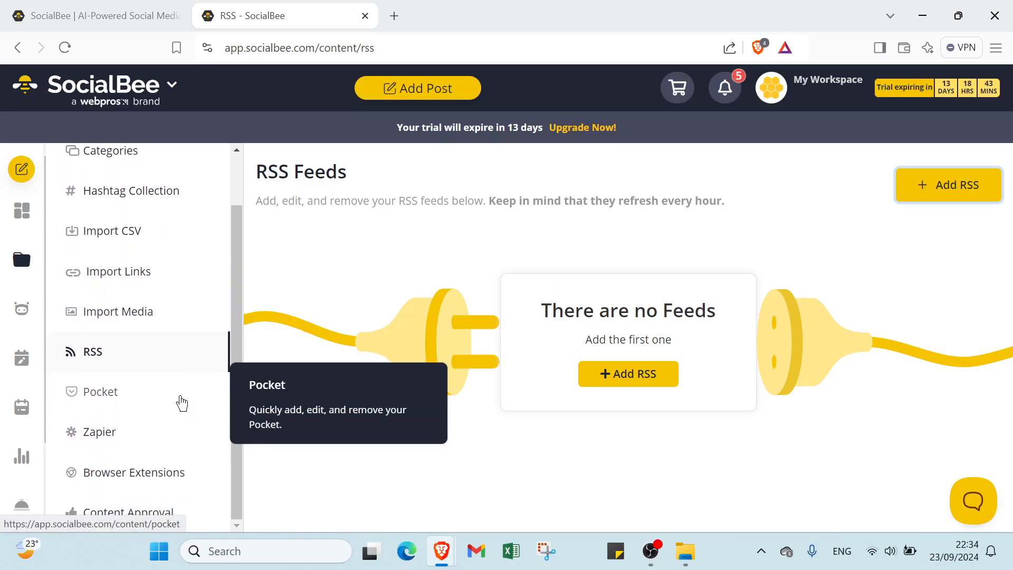
pyautogui.click(177, 398)
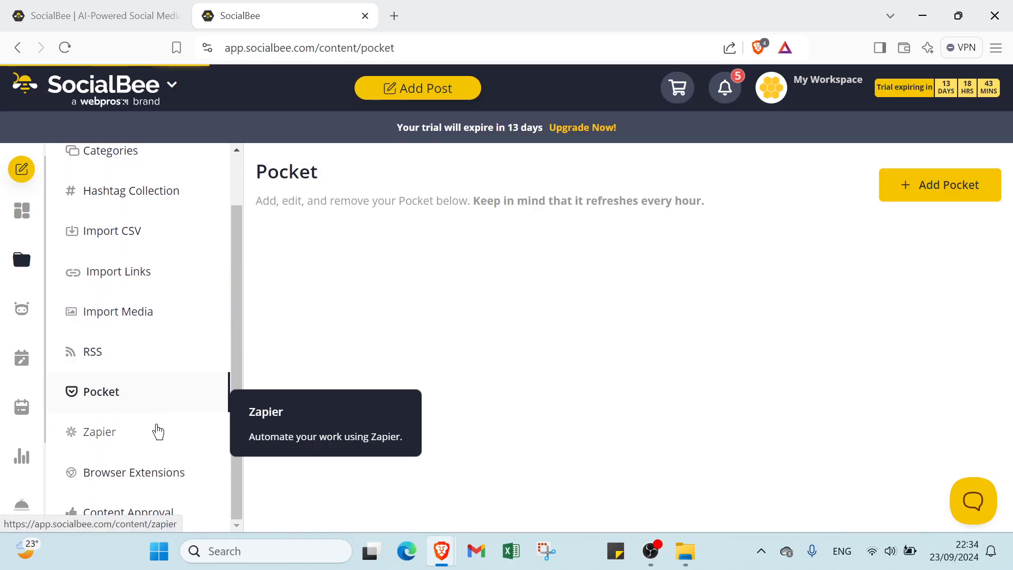
pyautogui.click(927, 184)
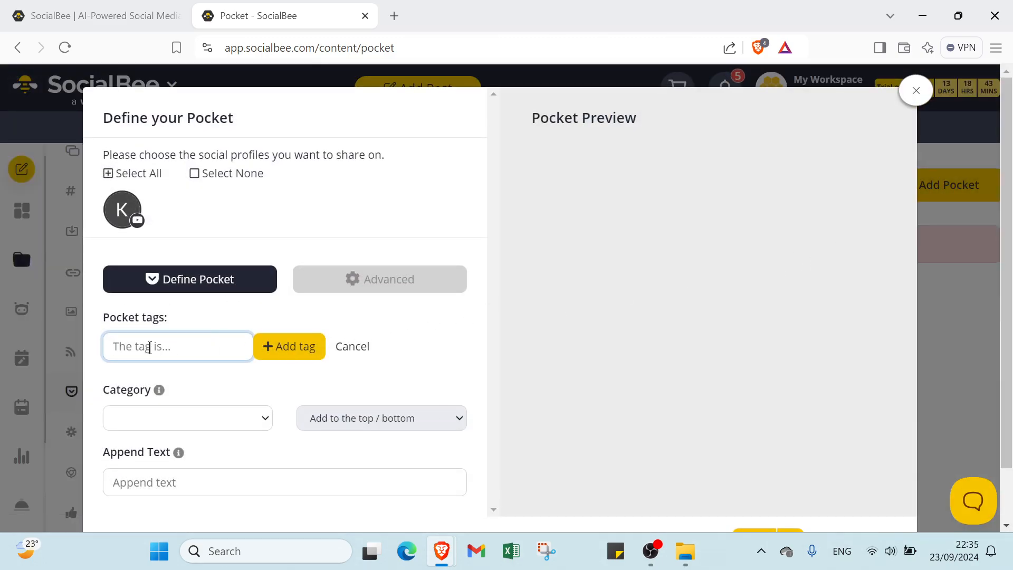
pyautogui.scroll(-1, 186, 425)
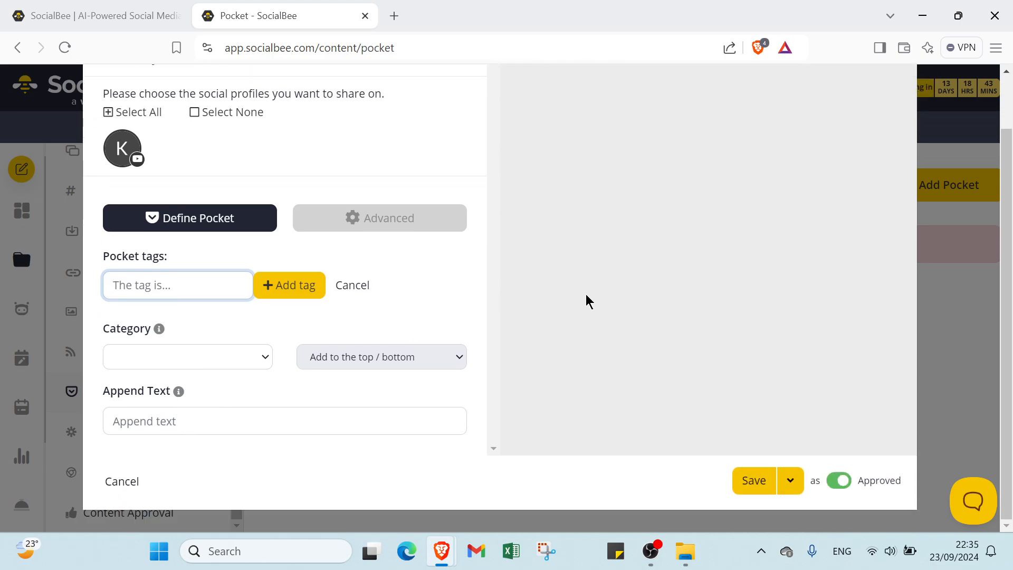
pyautogui.scroll(1, 844, 158)
pyautogui.click(917, 91)
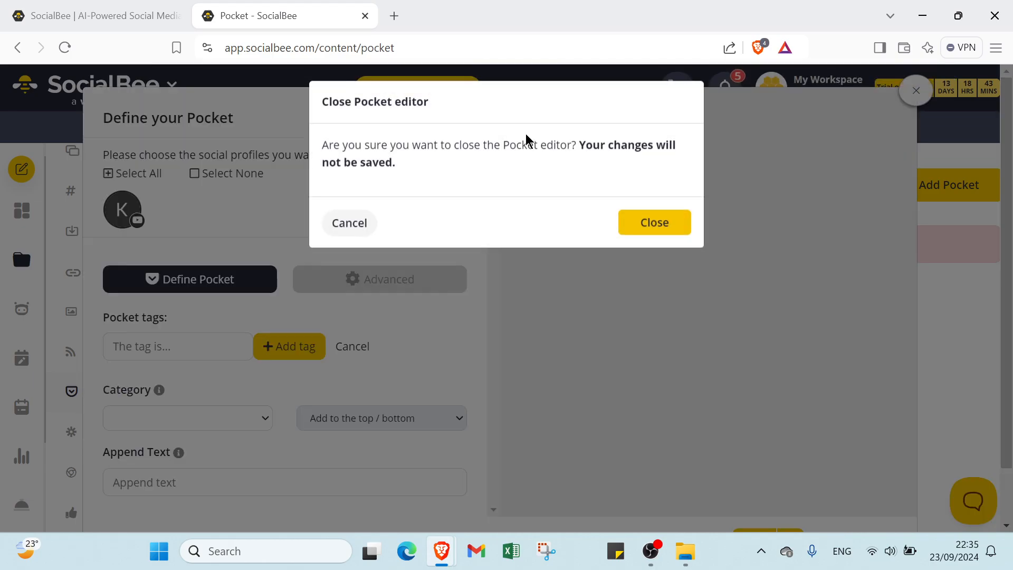
pyautogui.click(683, 232)
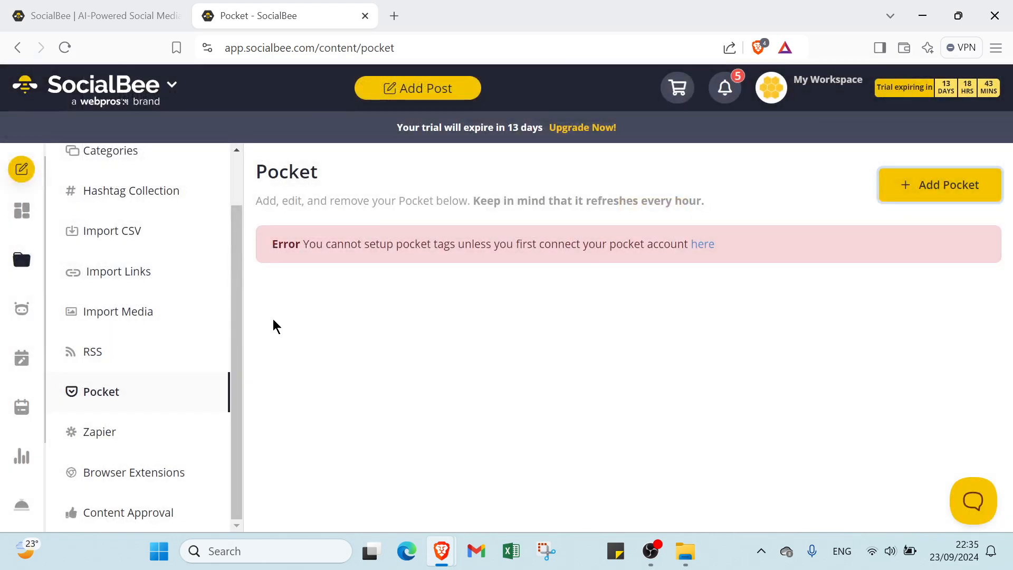
# Read through the Zapier integration page and the Browser Extensions installation page
pyautogui.click(132, 443)
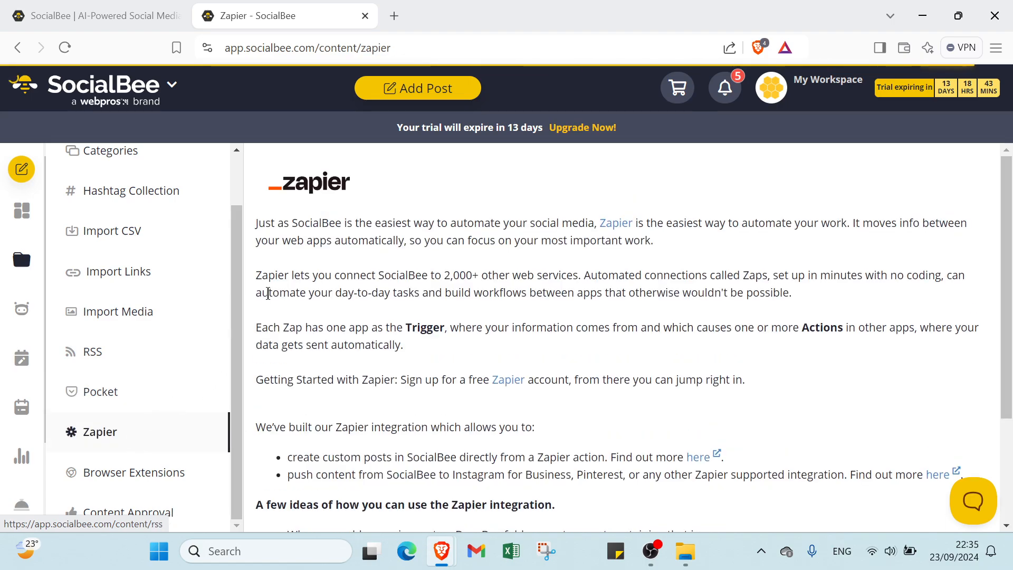
pyautogui.scroll(-1, 268, 293)
pyautogui.click(141, 476)
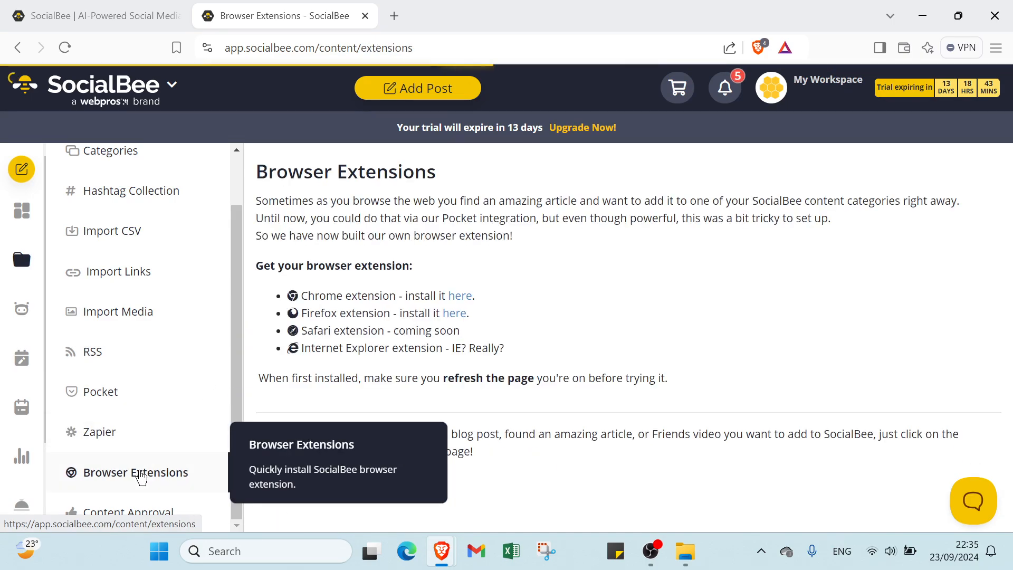
pyautogui.scroll(-4, 431, 407)
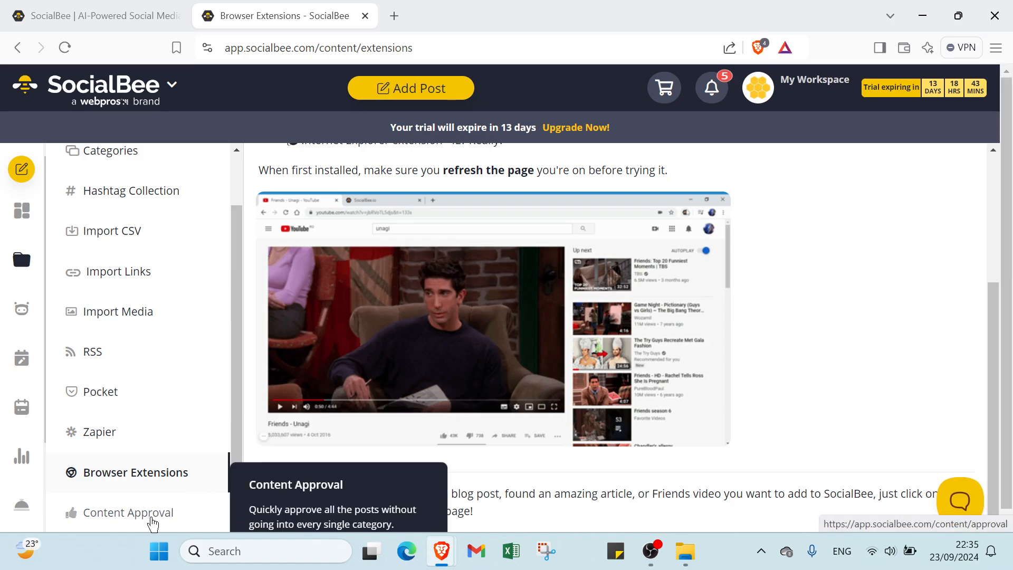
# Open the Content Approval page and check the available social profile and source type filter options without changing them
pyautogui.click(152, 523)
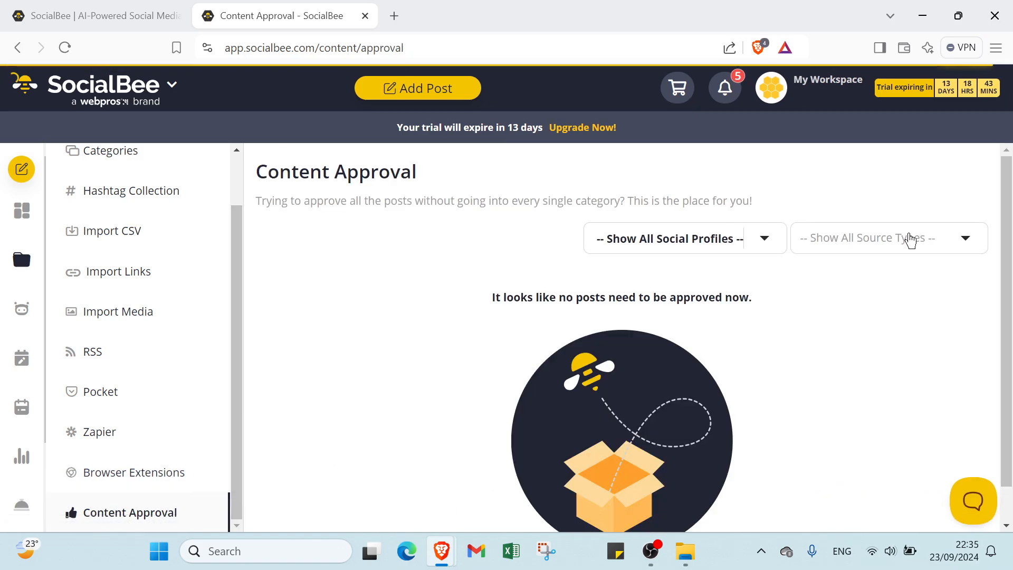
pyautogui.click(760, 243)
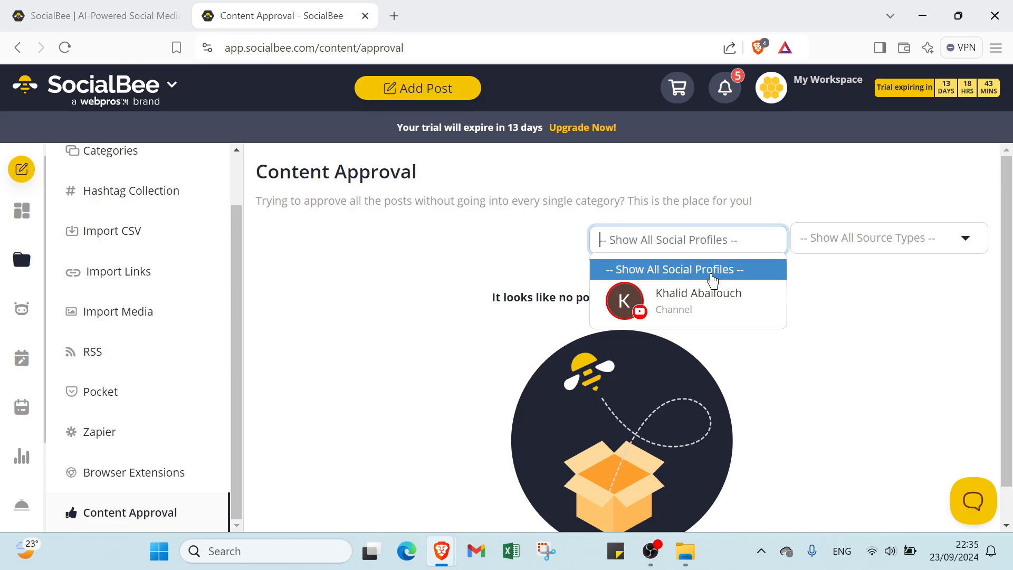
pyautogui.click(874, 250)
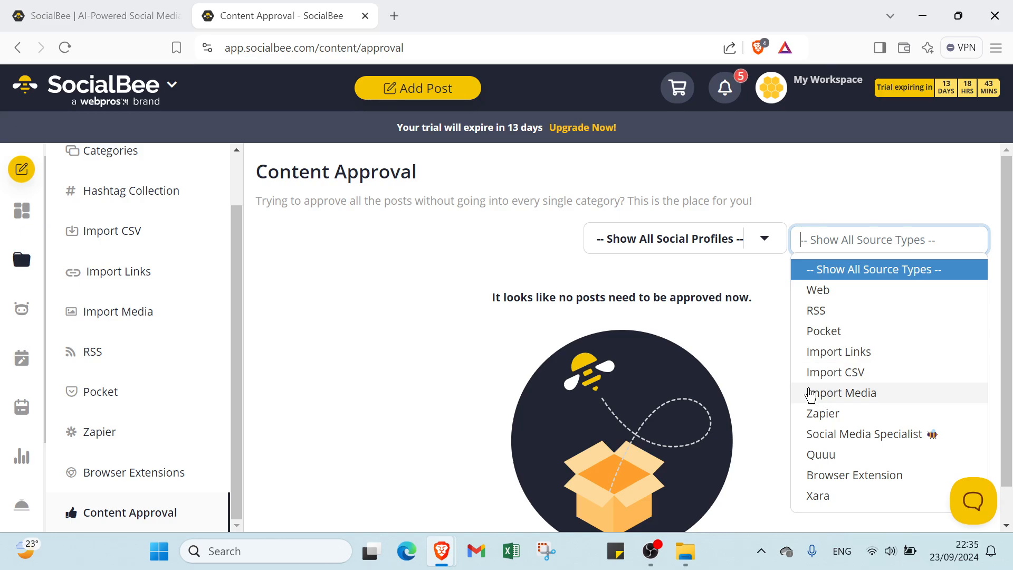
pyautogui.click(762, 368)
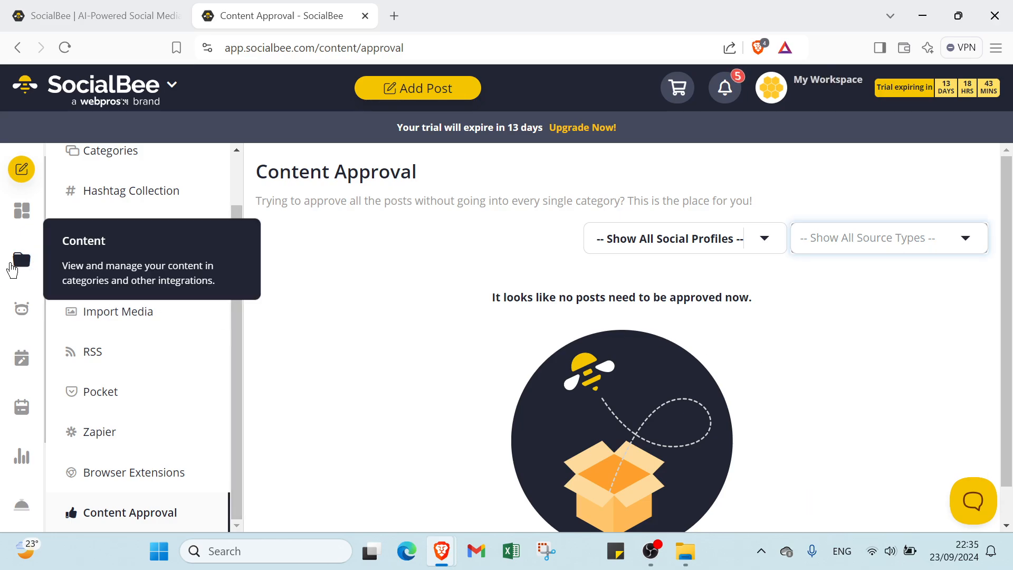
# Review the Social media copilot's introduction and strategy steps, and start its questionnaire with Person as who the strategy is for
pyautogui.click(27, 310)
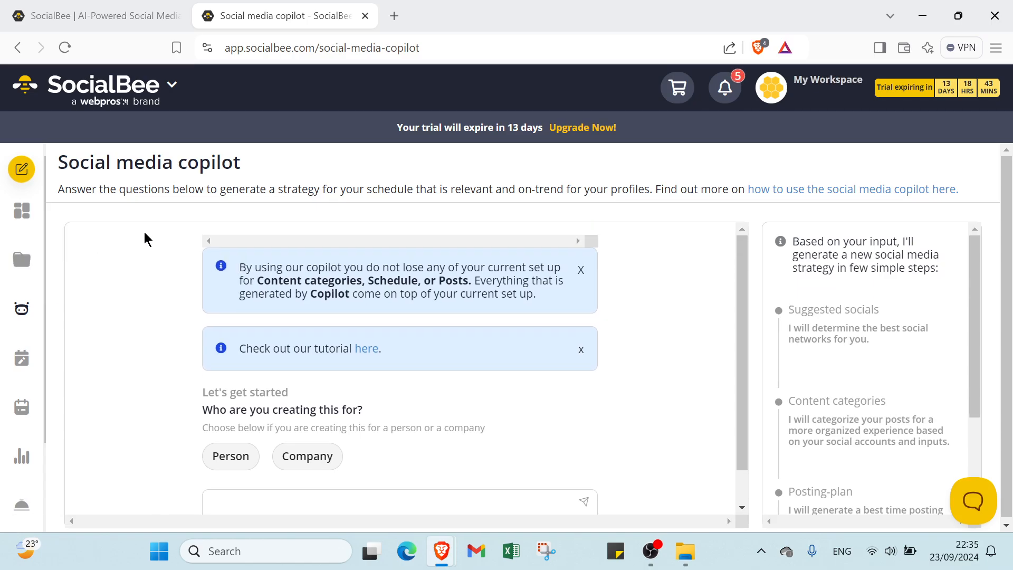
pyautogui.scroll(-1, 144, 233)
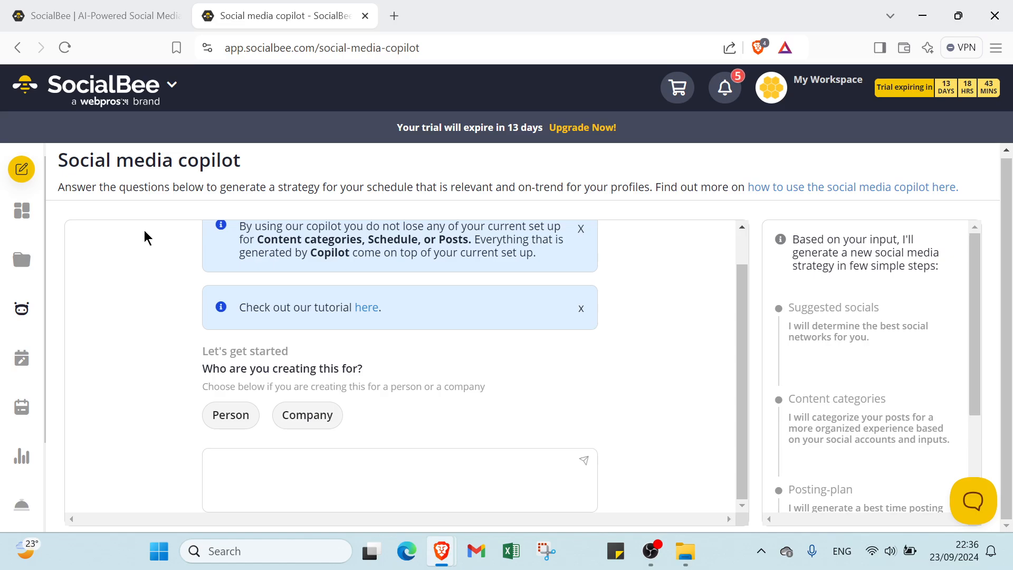
pyautogui.scroll(1, 144, 227)
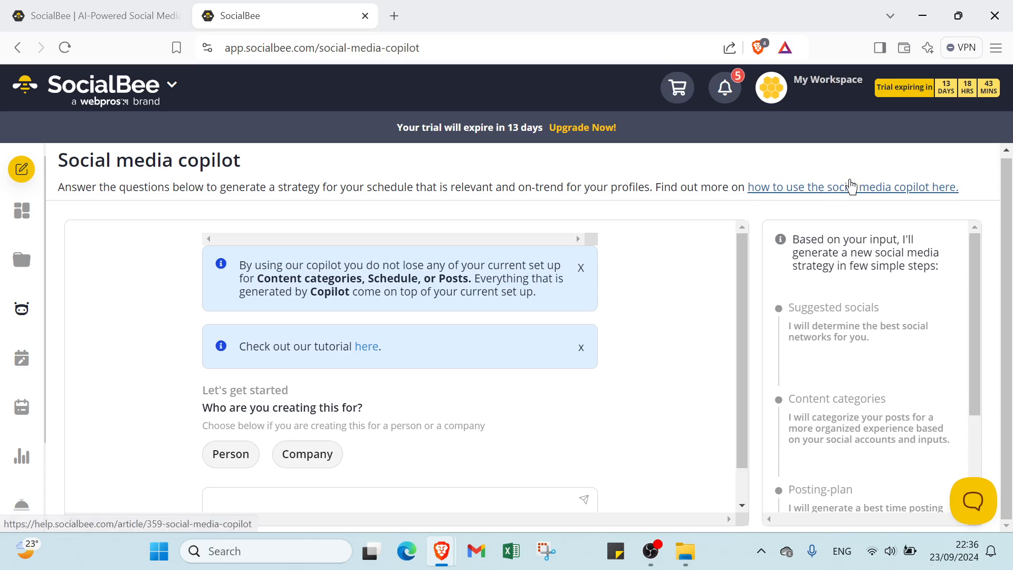
pyautogui.scroll(-1, 401, 414)
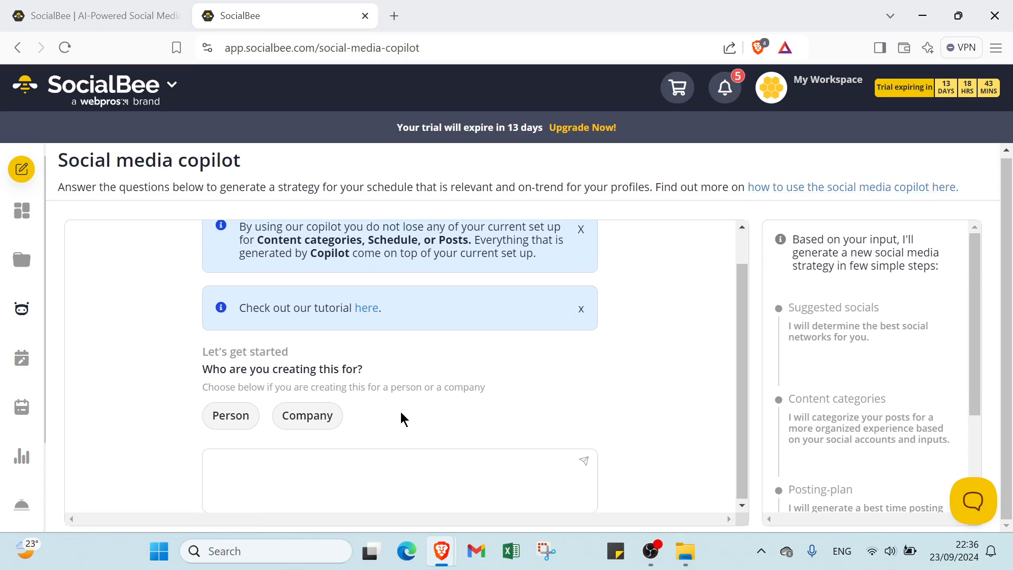
pyautogui.click(228, 418)
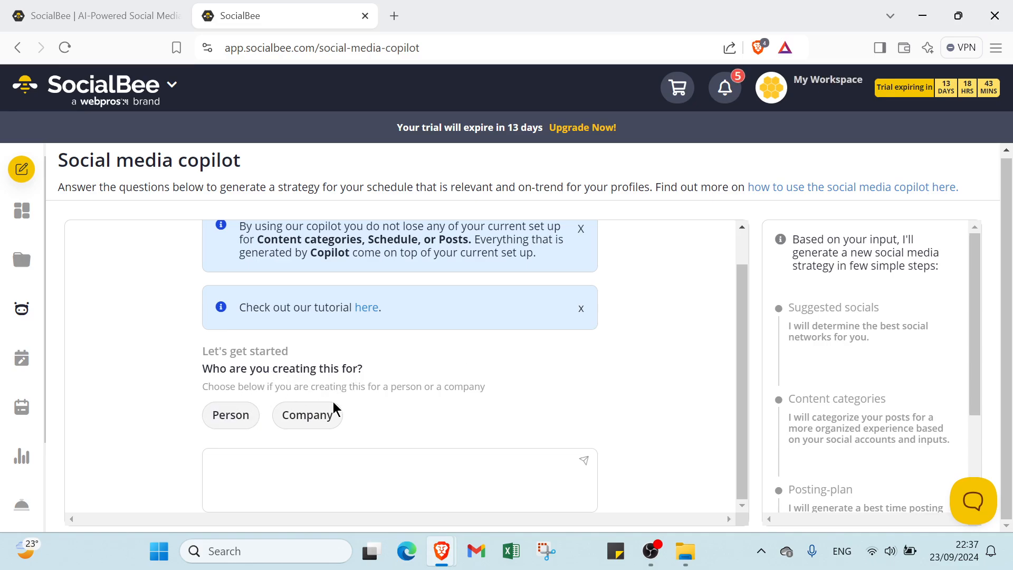
pyautogui.click(252, 422)
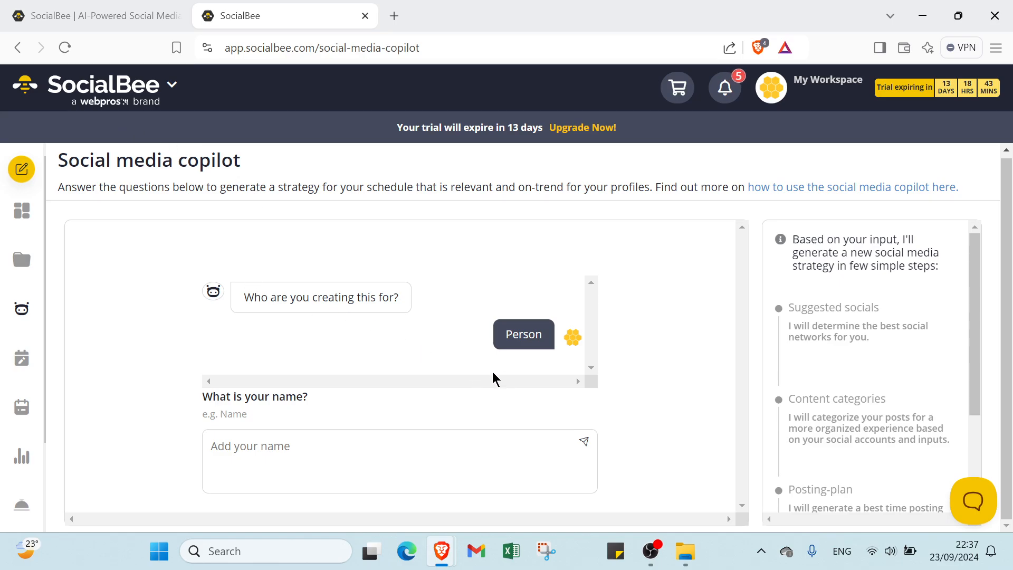
# Open Schedule Setup, show it in compact view and start a new posting time for Monday
pyautogui.click(24, 360)
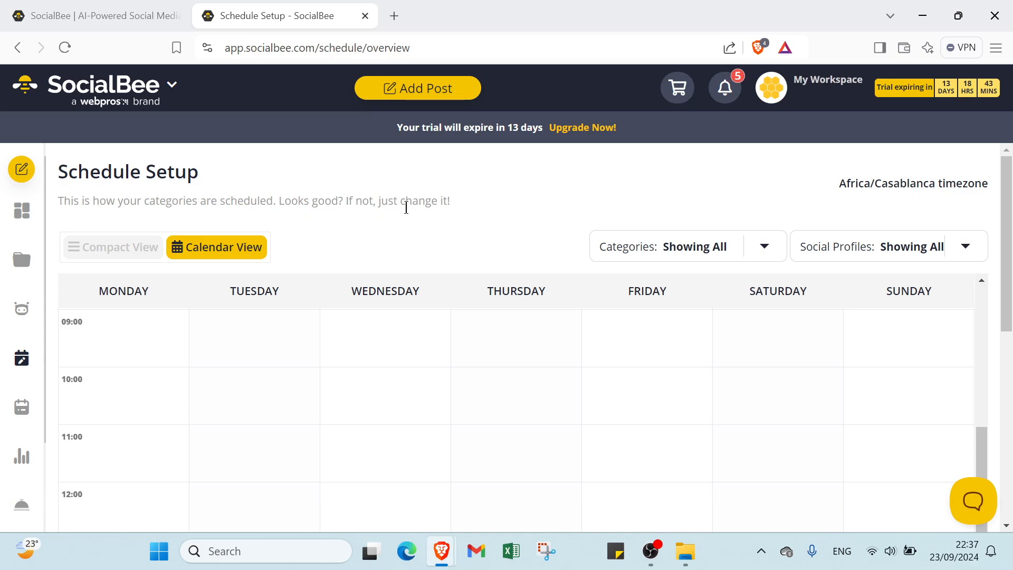
pyautogui.click(147, 259)
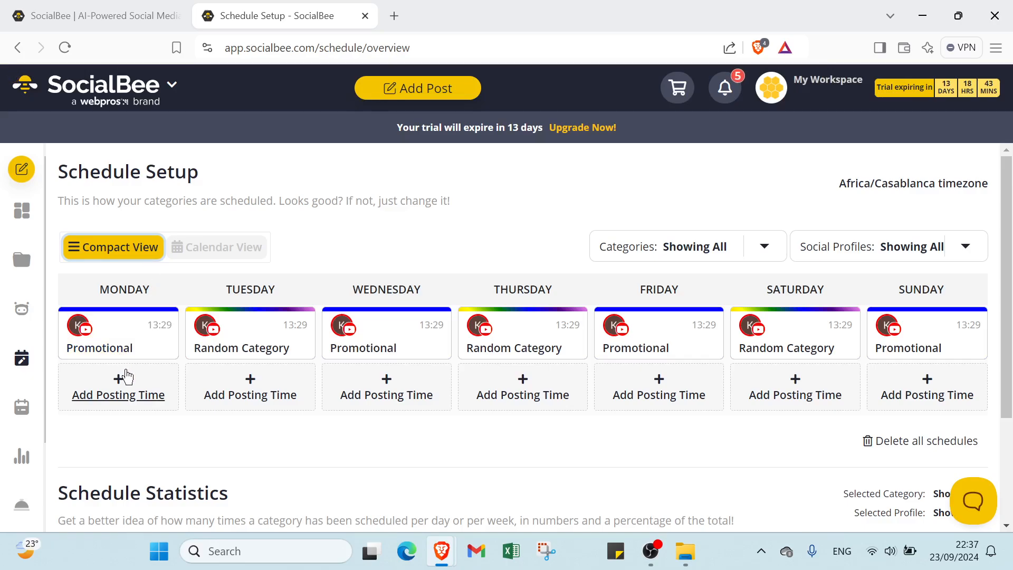
pyautogui.click(133, 401)
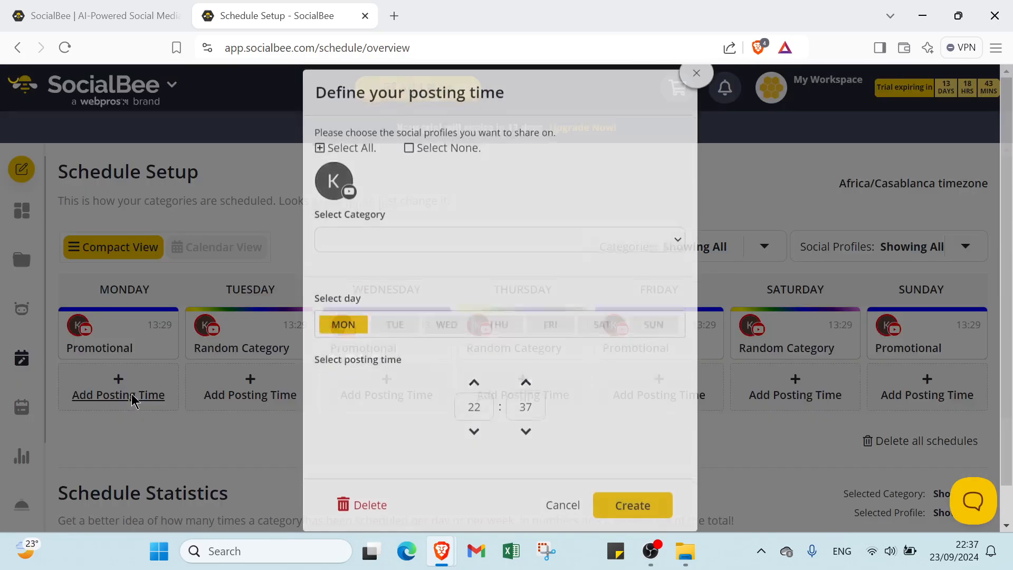
# Add Tuesday through Sunday to the posting days of the new posting time
pyautogui.click(392, 346)
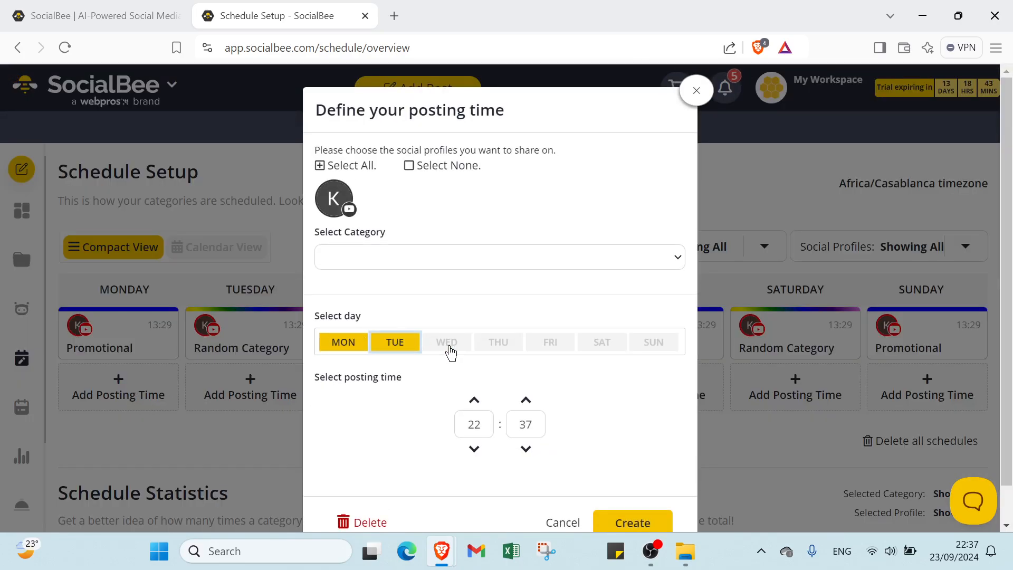
pyautogui.click(450, 349)
pyautogui.click(493, 351)
pyautogui.click(557, 349)
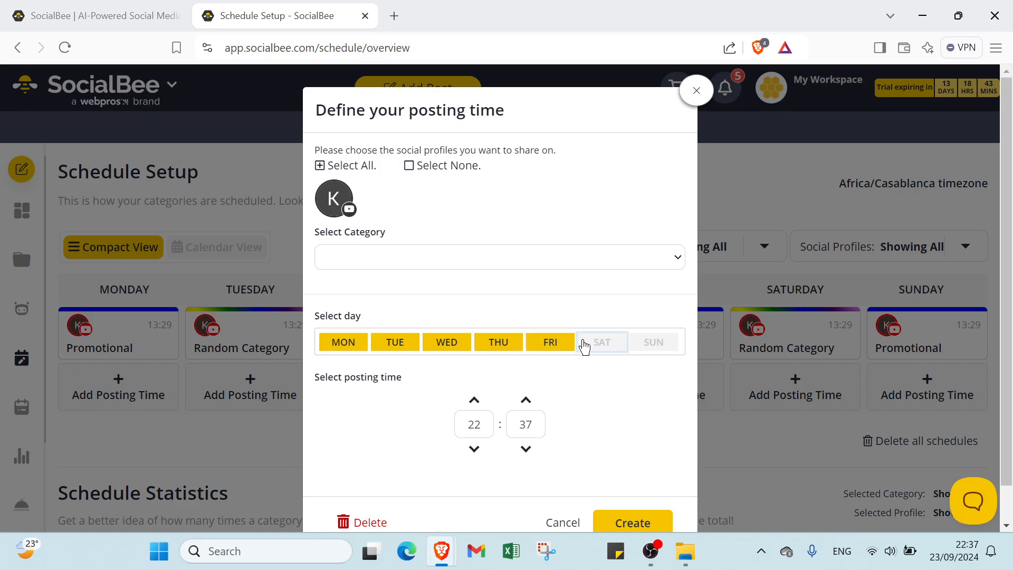
pyautogui.click(602, 344)
pyautogui.click(645, 344)
# Limit the posting days of the new posting time to Monday through Friday
pyautogui.click(385, 352)
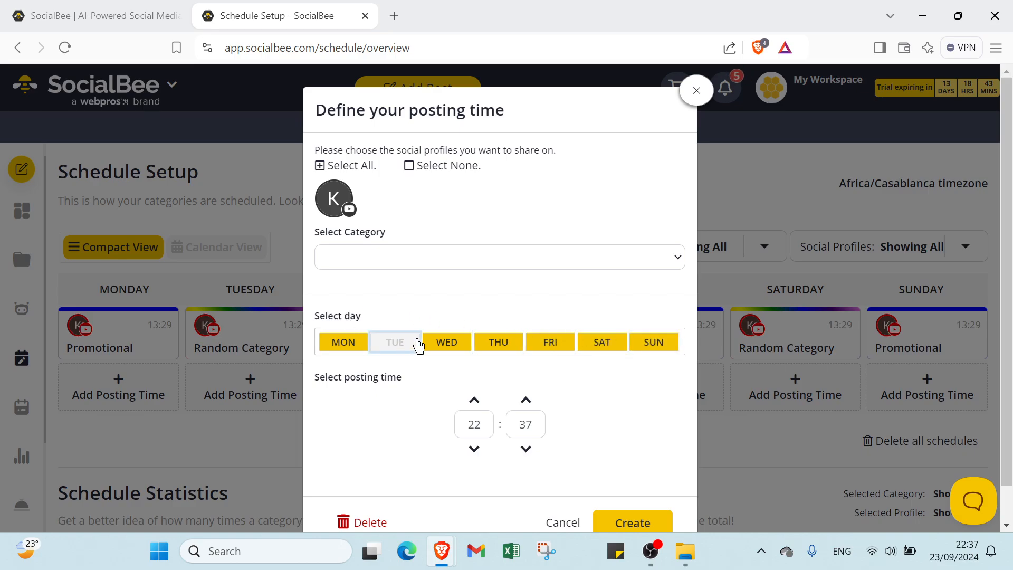
pyautogui.click(500, 345)
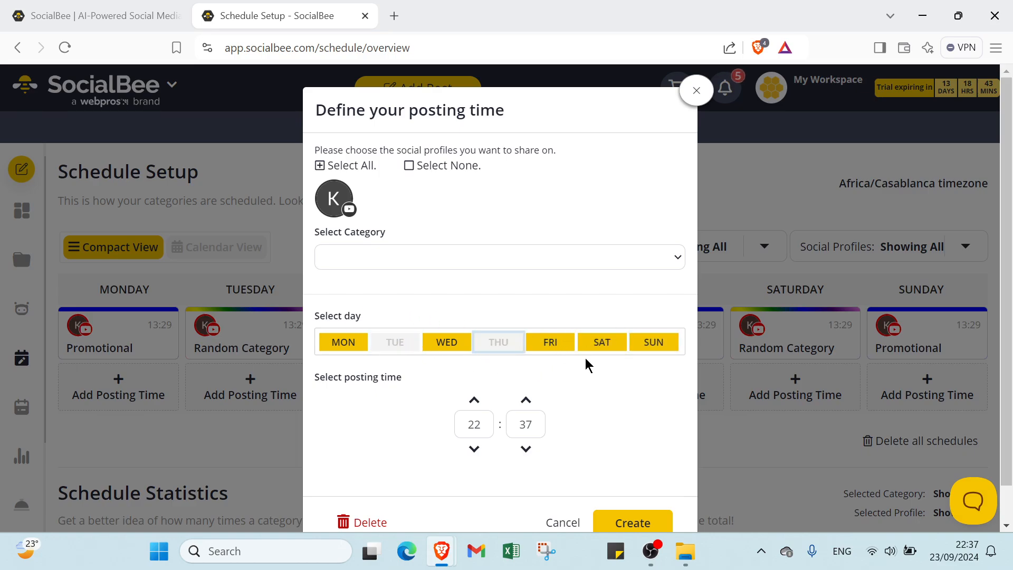
pyautogui.click(601, 342)
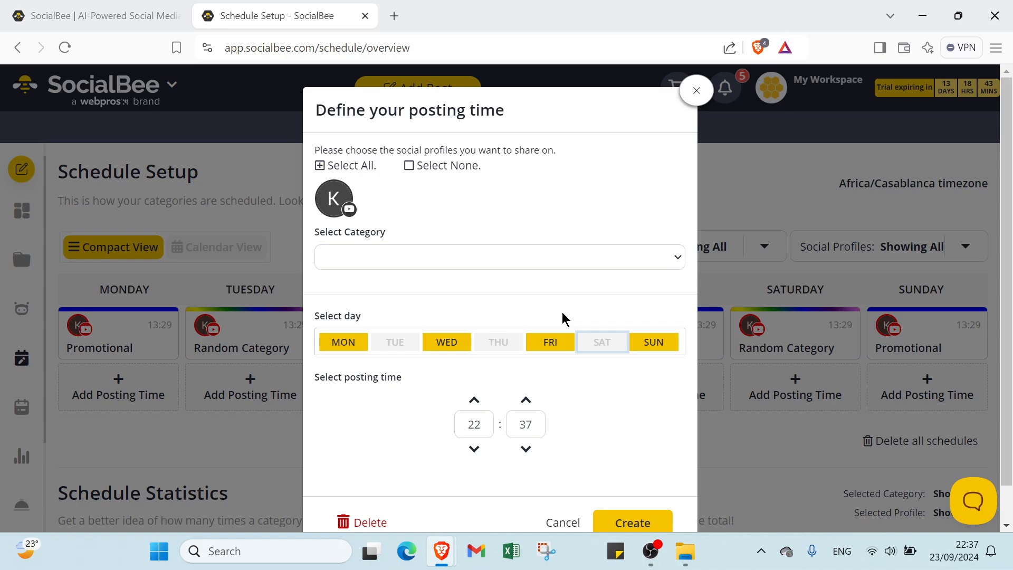
pyautogui.click(404, 353)
pyautogui.click(506, 350)
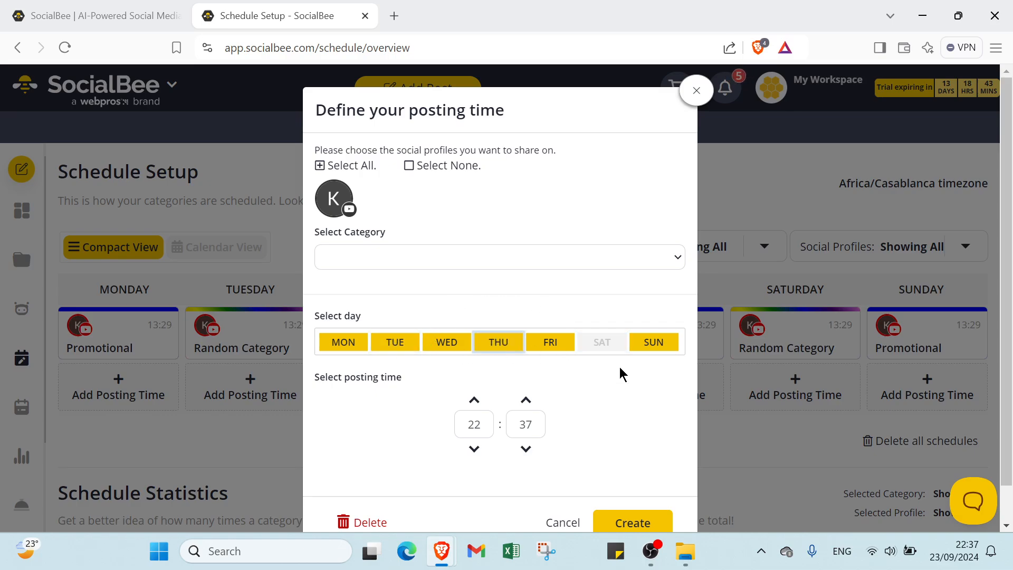
pyautogui.click(643, 348)
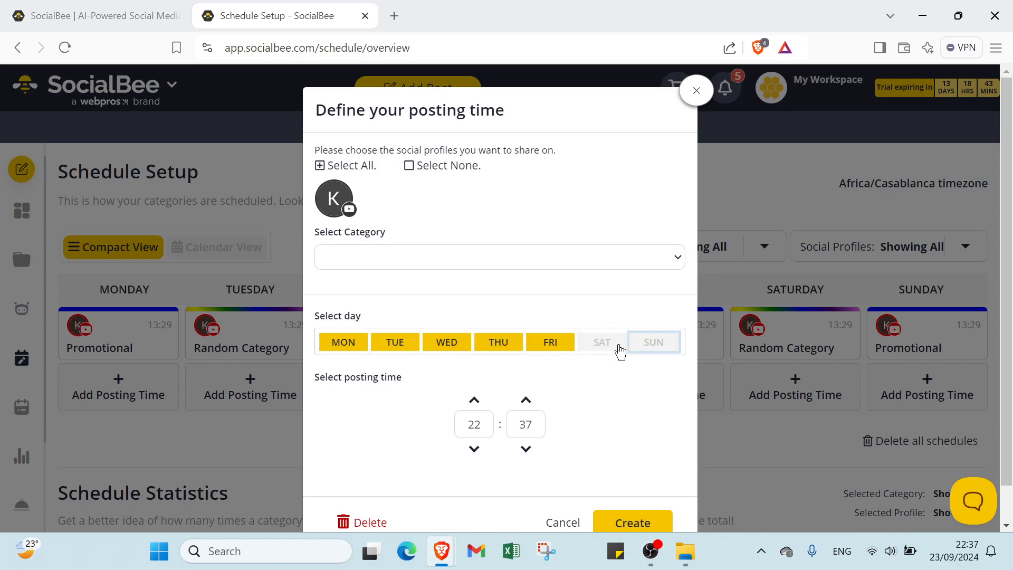
# Set the time of the new posting slot to 22:30
pyautogui.click(526, 448)
pyautogui.click(526, 448)
pyautogui.click(526, 448)
pyautogui.click(526, 448)
pyautogui.click(526, 448)
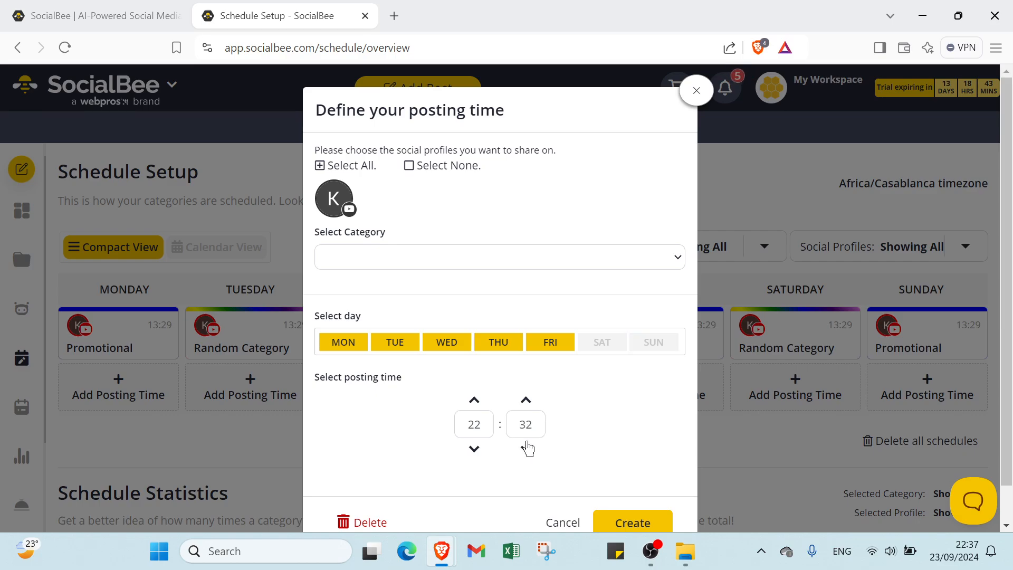
# Choose Promotional as the category, and cancel the new posting time without creating it
pyautogui.click(416, 254)
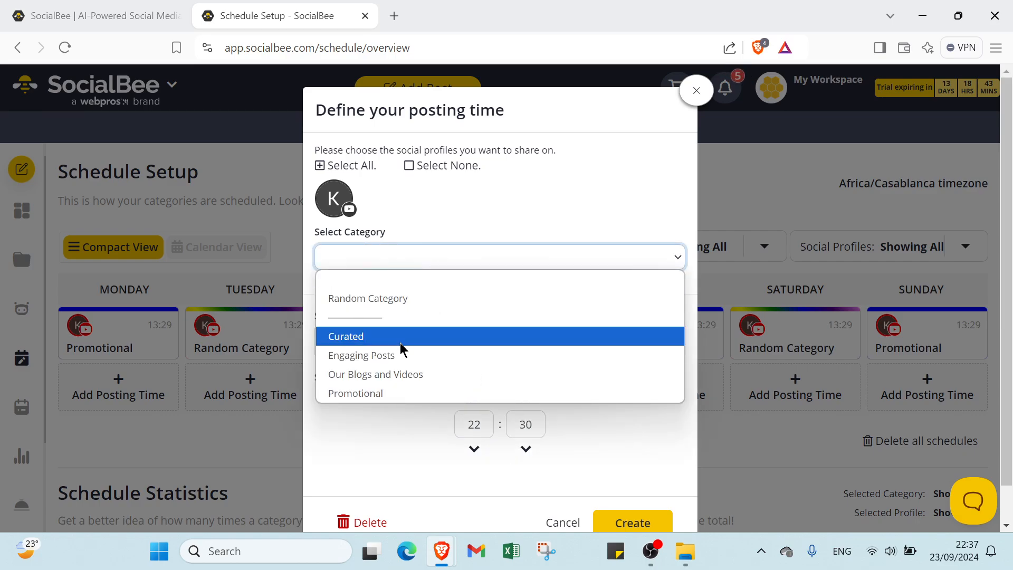
pyautogui.click(395, 393)
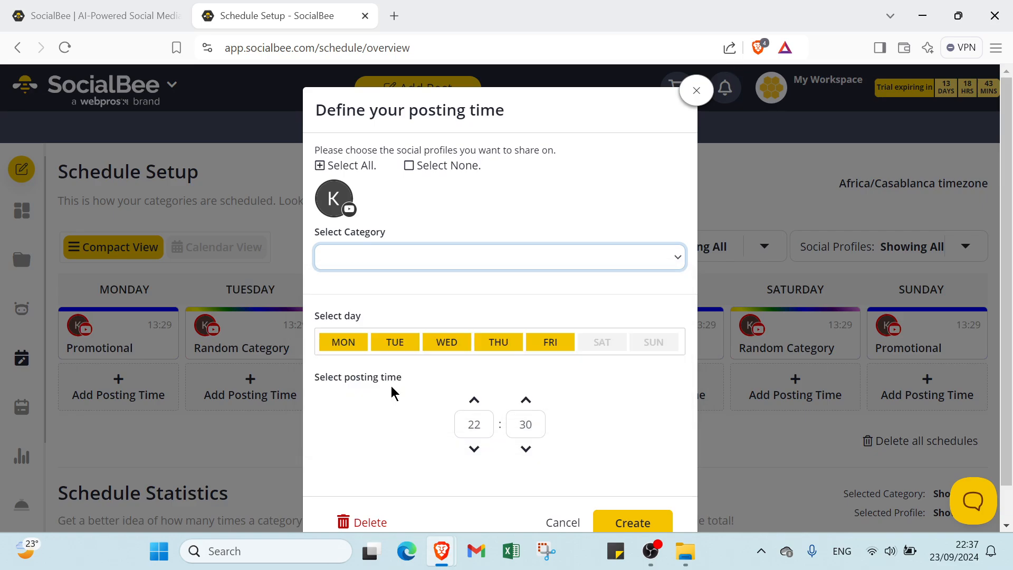
pyautogui.scroll(-2, 518, 357)
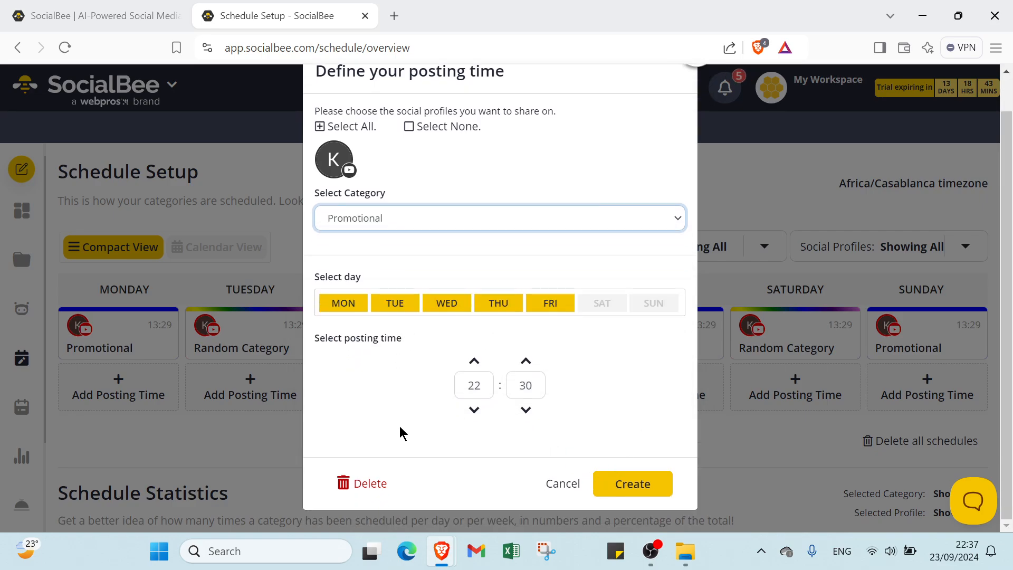
pyautogui.click(552, 482)
# Review the Schedule Statistics table and the week's scheduled category slots in the calendar view
pyautogui.scroll(-3, 178, 293)
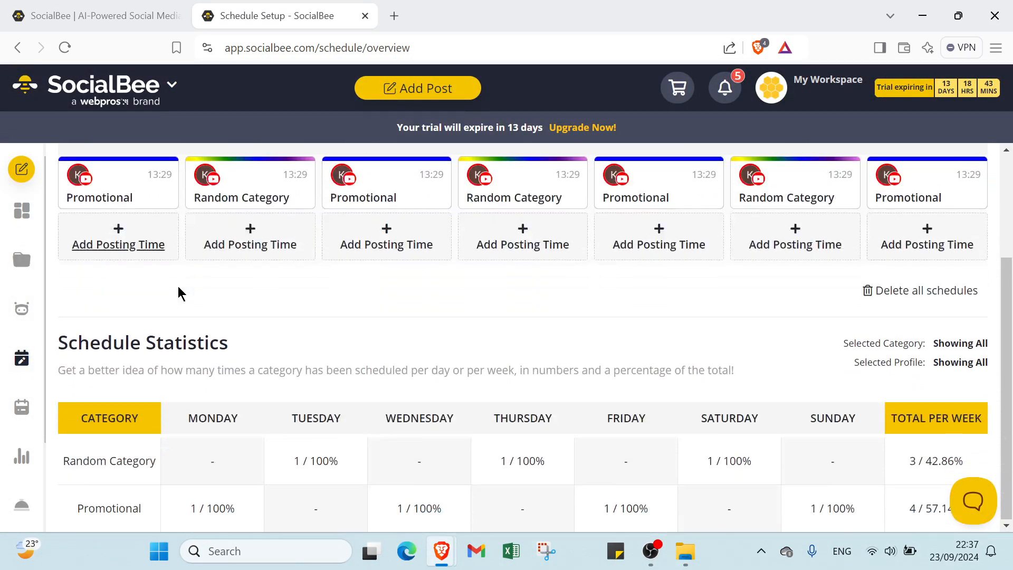
pyautogui.scroll(3, 178, 280)
pyautogui.click(205, 249)
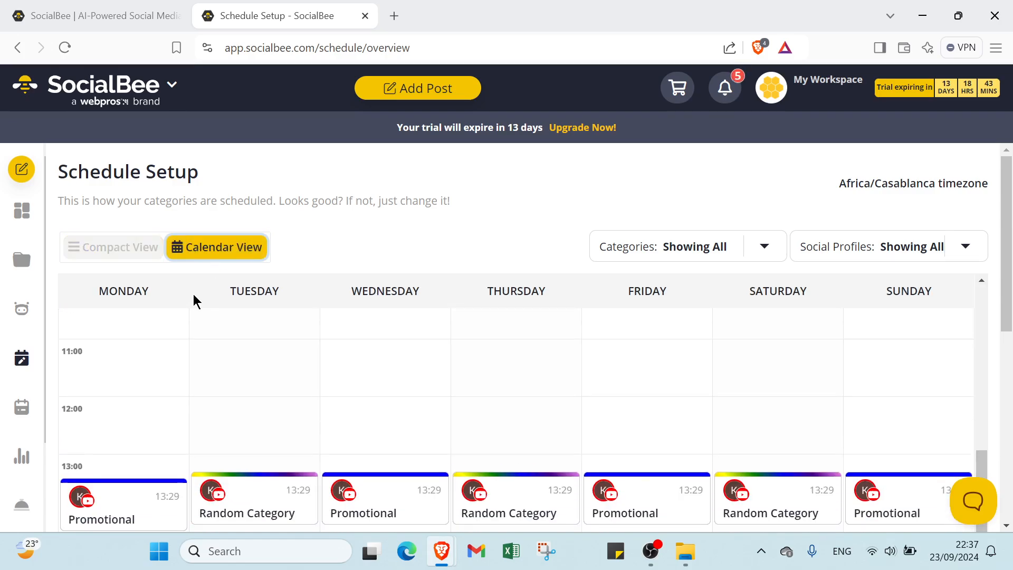
pyautogui.scroll(-2, 193, 300)
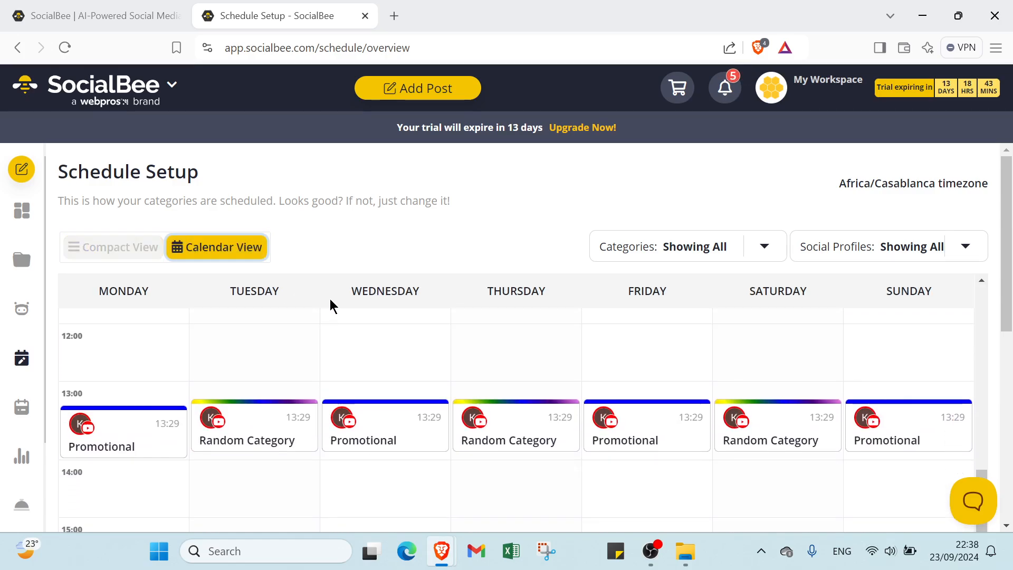
pyautogui.scroll(4, 538, 338)
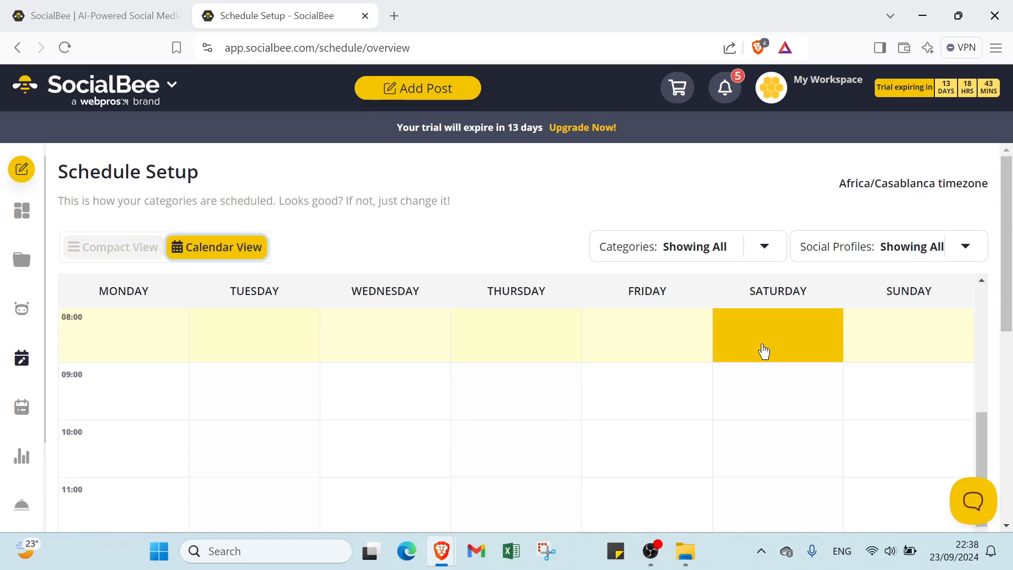
pyautogui.scroll(7, 764, 351)
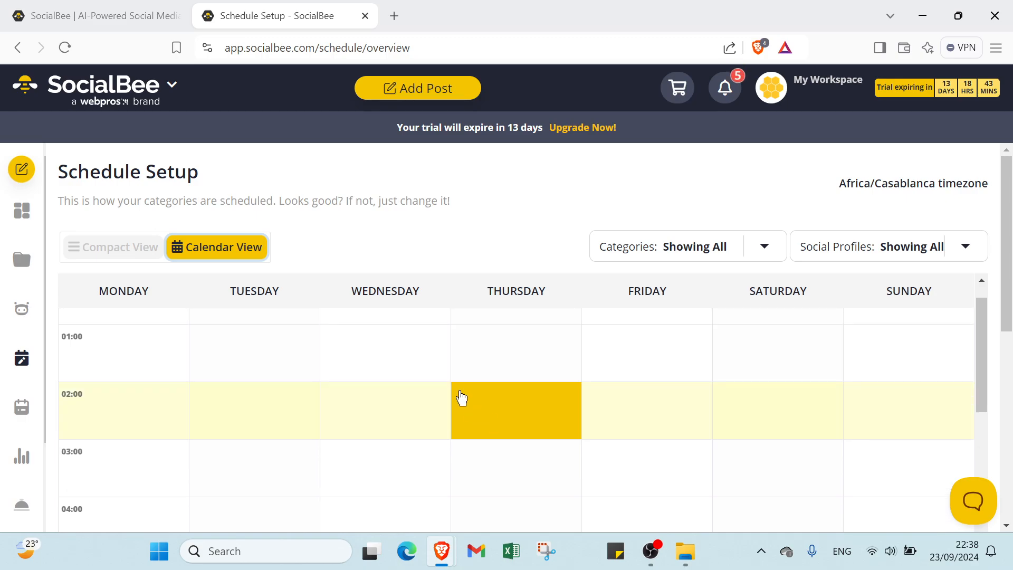
# Look through the content calendar, Analytics and ConciergeBee Services pages
pyautogui.click(27, 408)
pyautogui.click(21, 457)
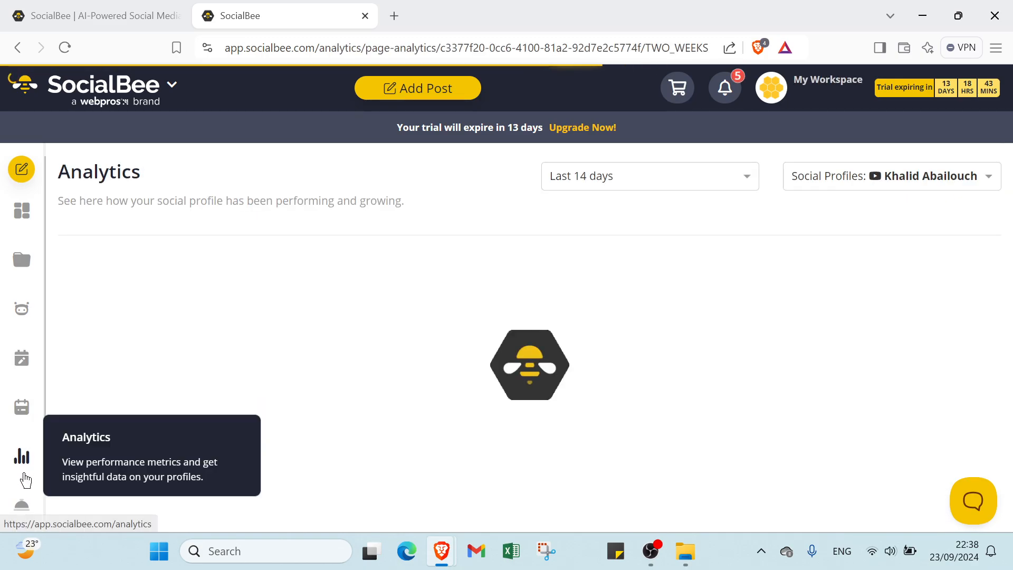
pyautogui.click(22, 502)
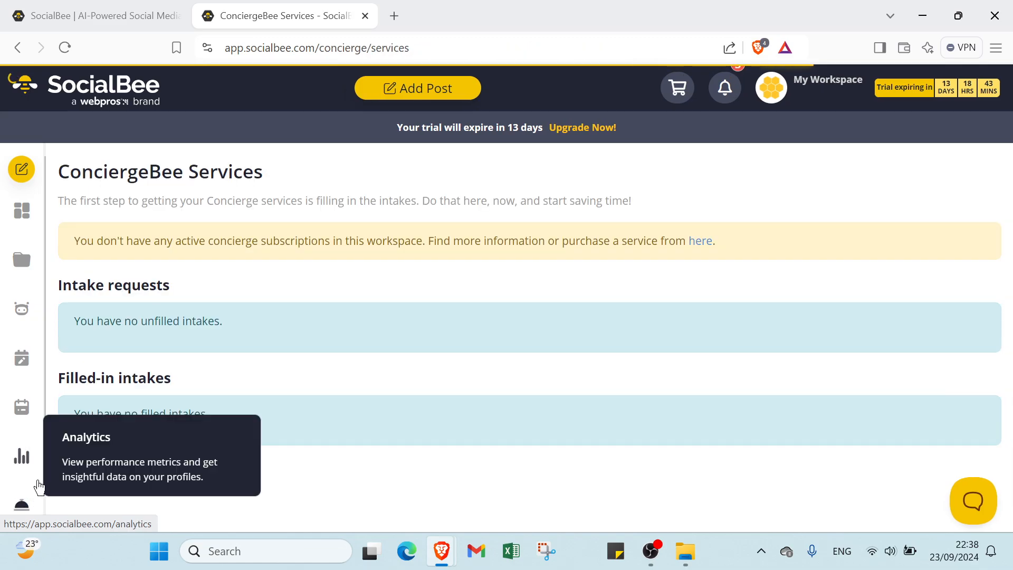
pyautogui.scroll(-2, 21, 475)
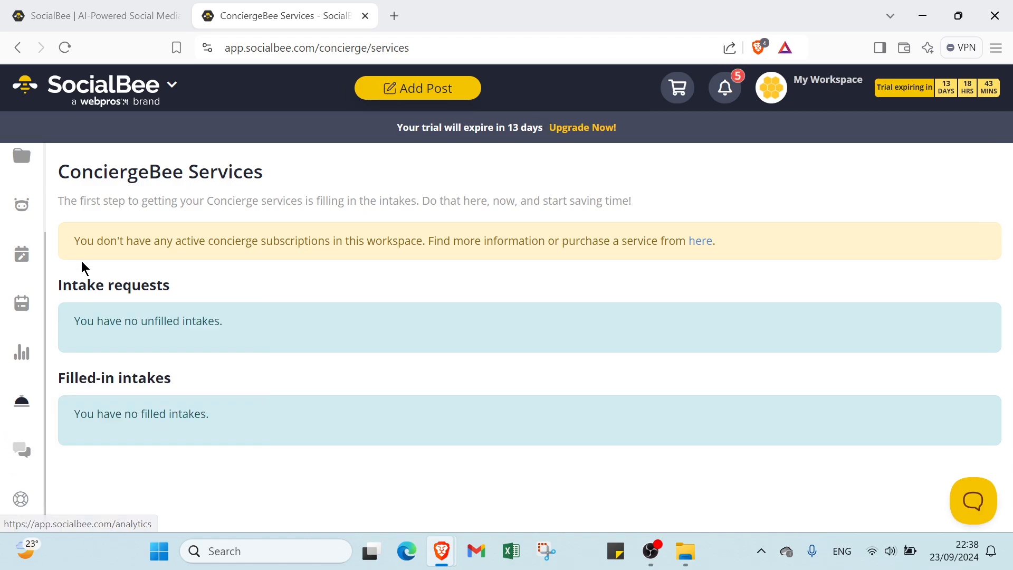
pyautogui.scroll(2, 28, 234)
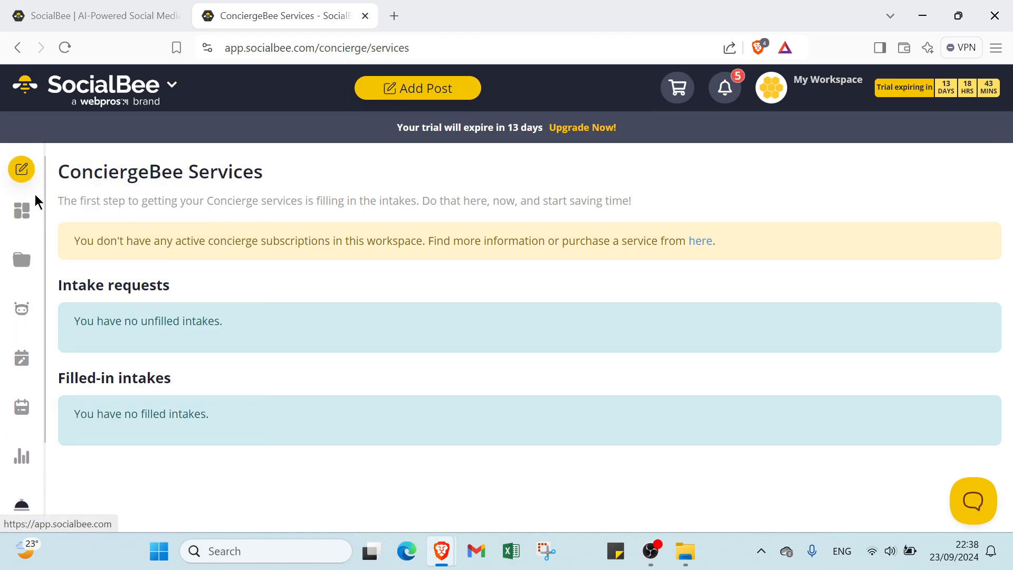
# Return to the app's Home page and switch to the SocialBee website in the other browser tab
pyautogui.click(23, 210)
pyautogui.click(88, 7)
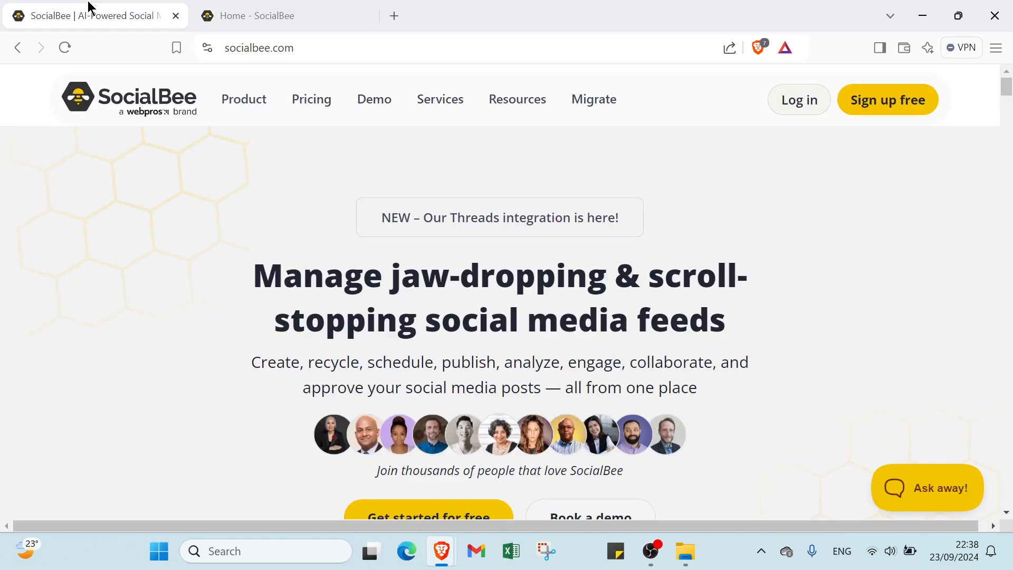